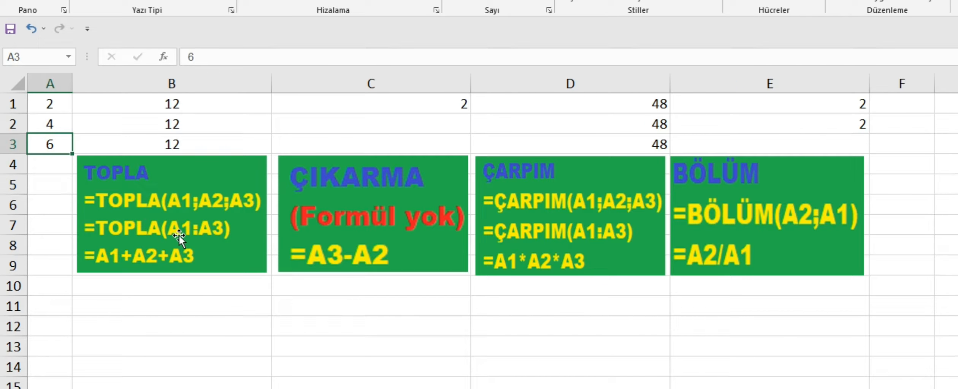
# - Examine the source numbers in A1:A3 and the three addition formulas in B1:B3
pyautogui.click(145, 153)
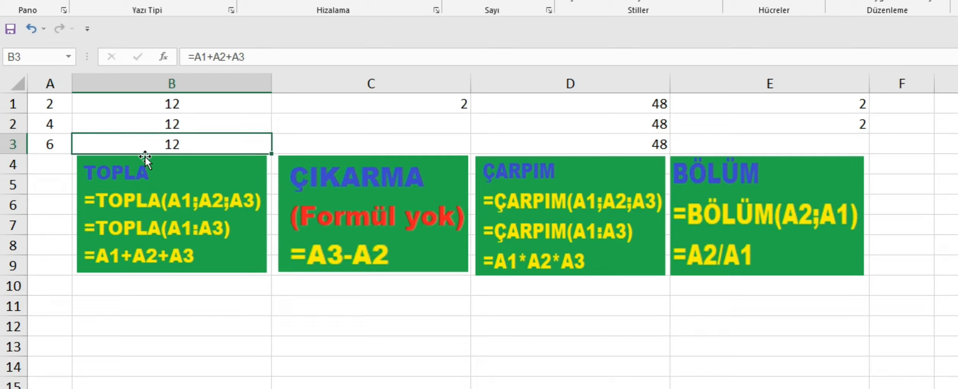
pyautogui.click(45, 106)
pyautogui.click(54, 125)
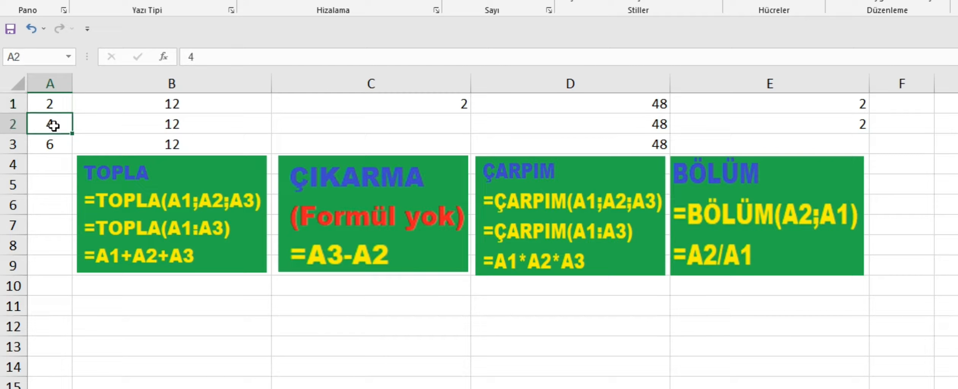
pyautogui.click(57, 145)
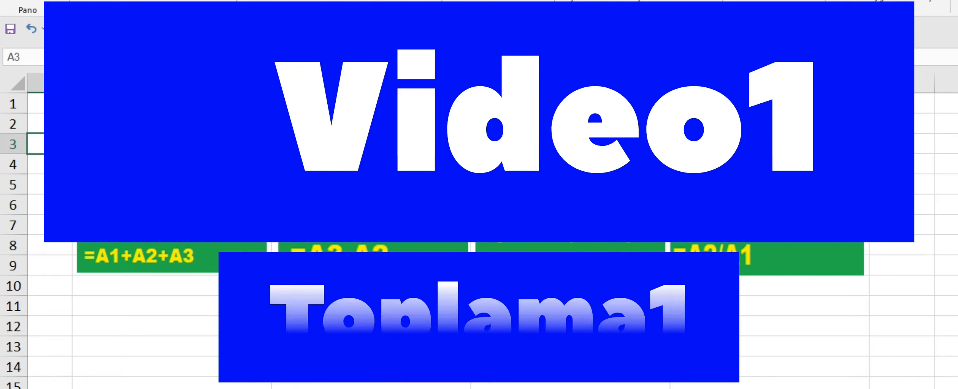
pyautogui.click(160, 104)
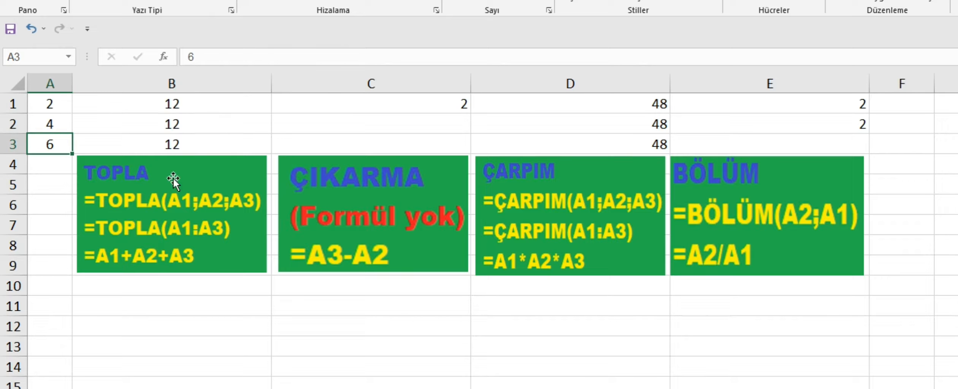
pyautogui.click(175, 105)
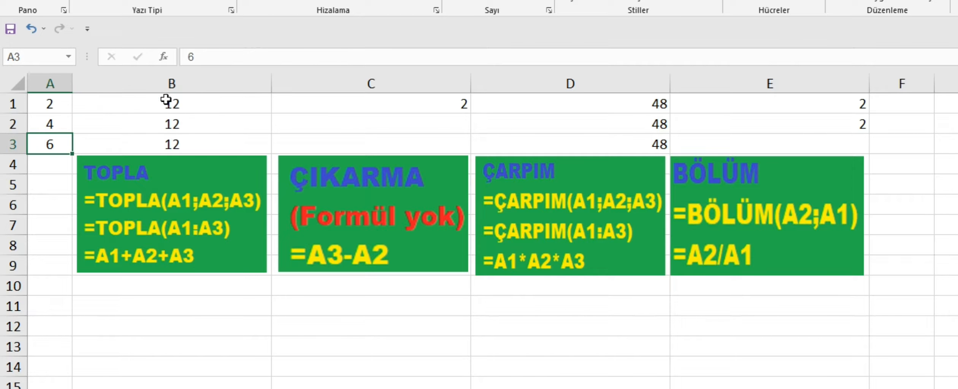
pyautogui.click(175, 106)
pyautogui.click(203, 126)
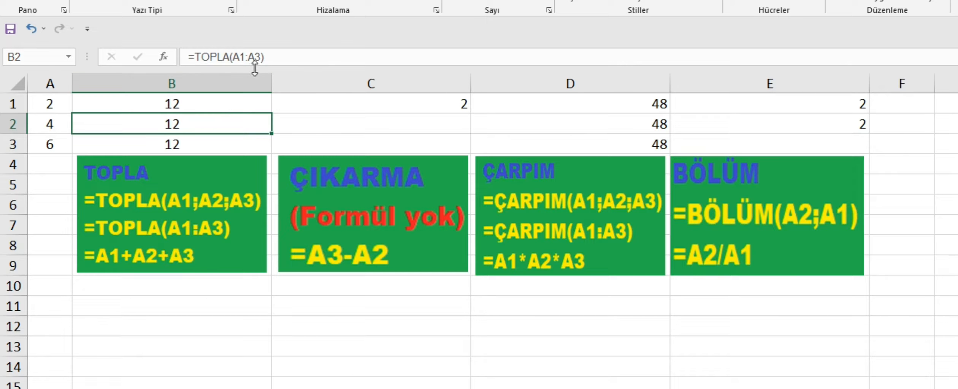
pyautogui.click(186, 143)
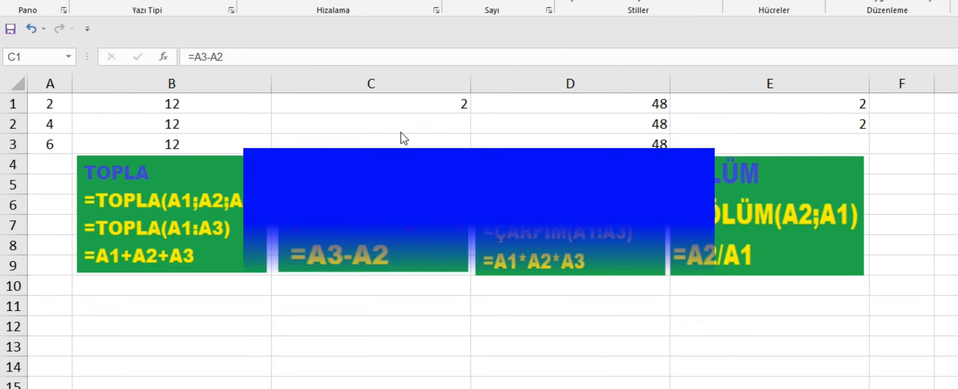
# - Examine the subtraction formula in cell C1 and compare it with the ÇIKARMA note below it
pyautogui.click(430, 106)
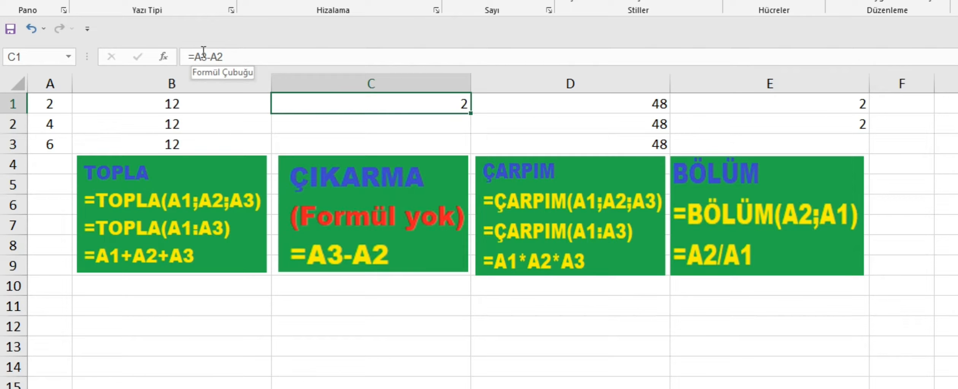
pyautogui.click(366, 247)
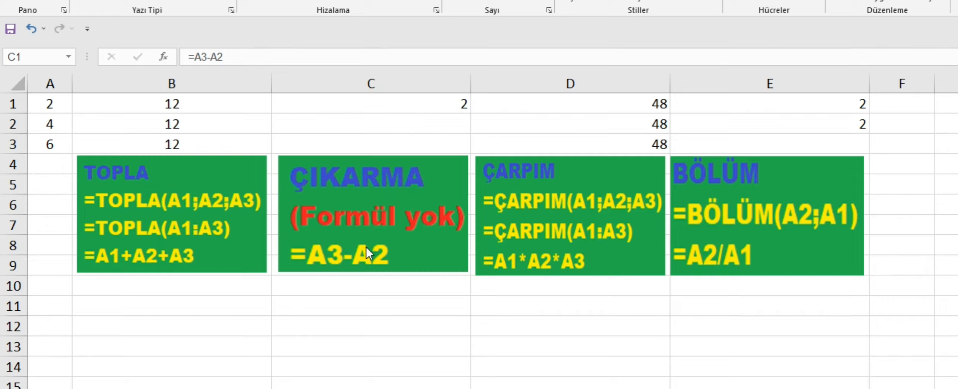
pyautogui.click(429, 105)
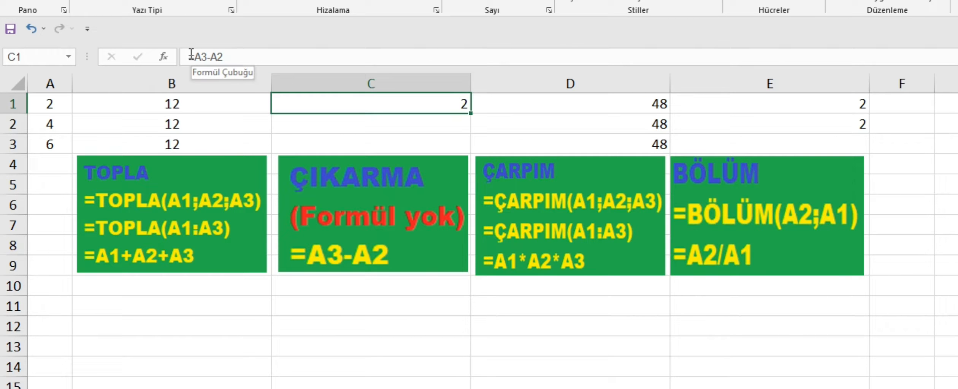
pyautogui.click(360, 257)
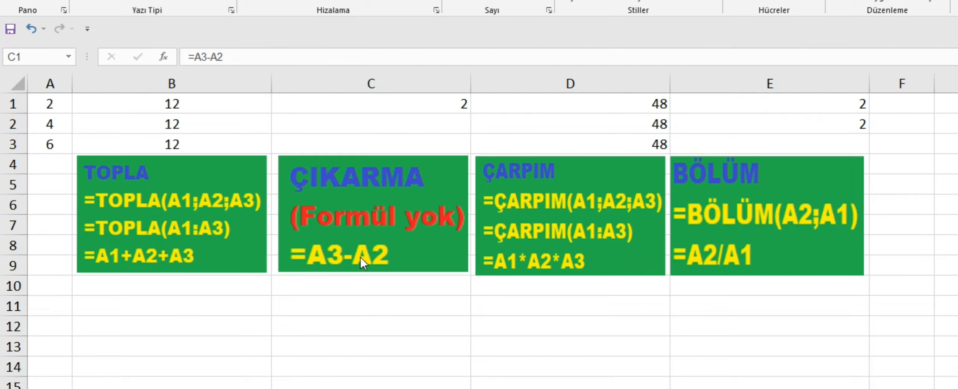
# - Examine the multiplication formulas in D1:D3 and the division formulas in E1:E2
pyautogui.click(511, 105)
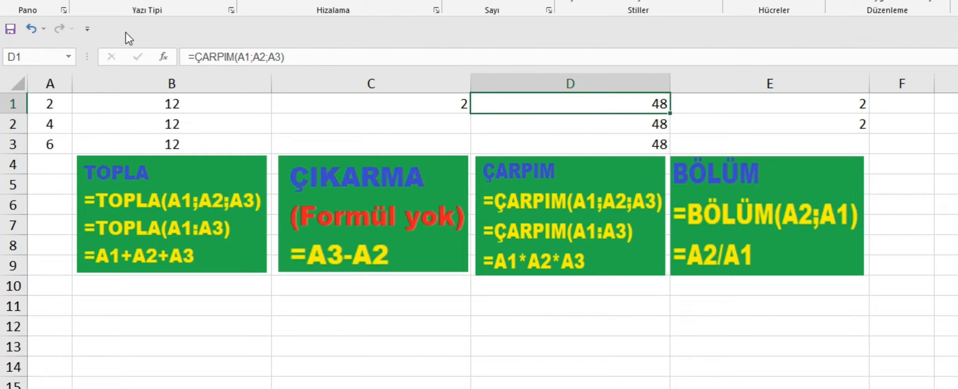
pyautogui.click(475, 118)
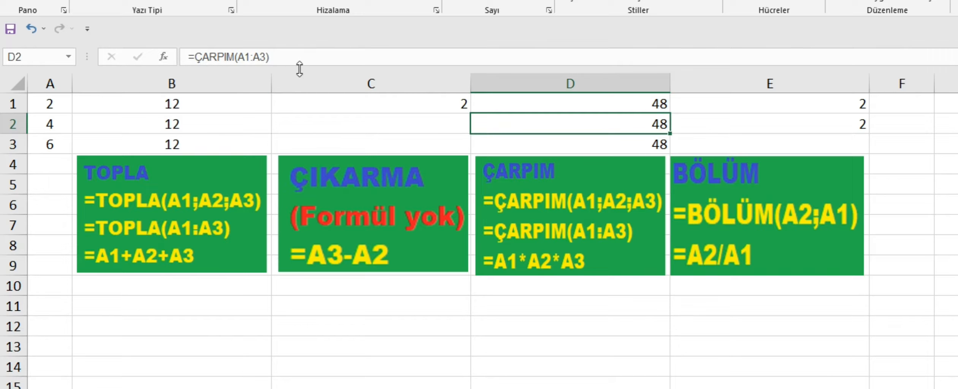
pyautogui.press('Up')
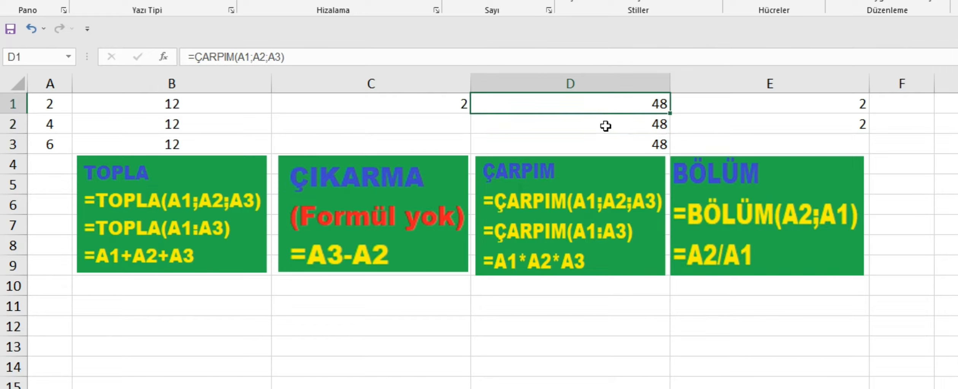
pyautogui.click(605, 126)
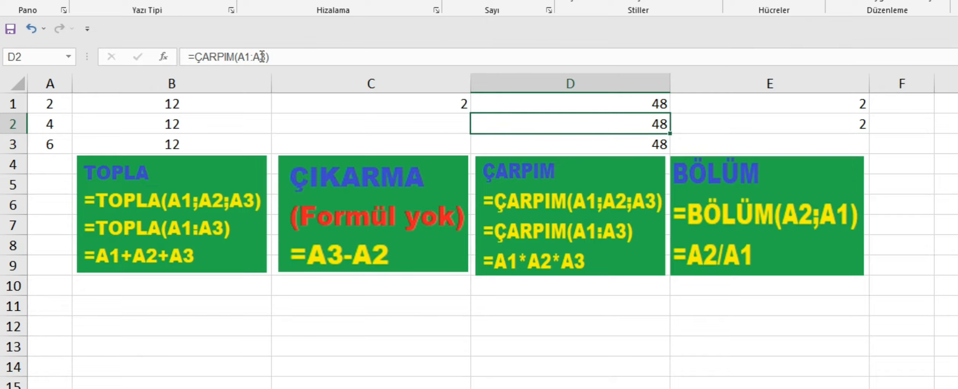
pyautogui.press('Up')
pyautogui.click(606, 126)
pyautogui.press('Up')
pyautogui.click(606, 126)
pyautogui.press('Down')
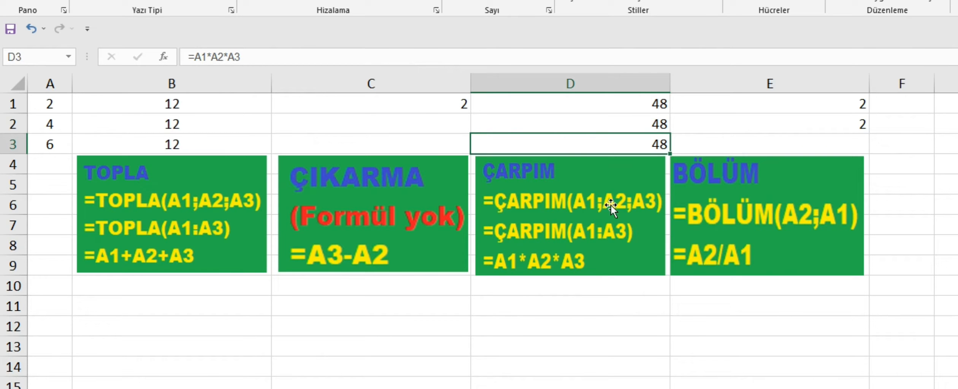
pyautogui.click(734, 105)
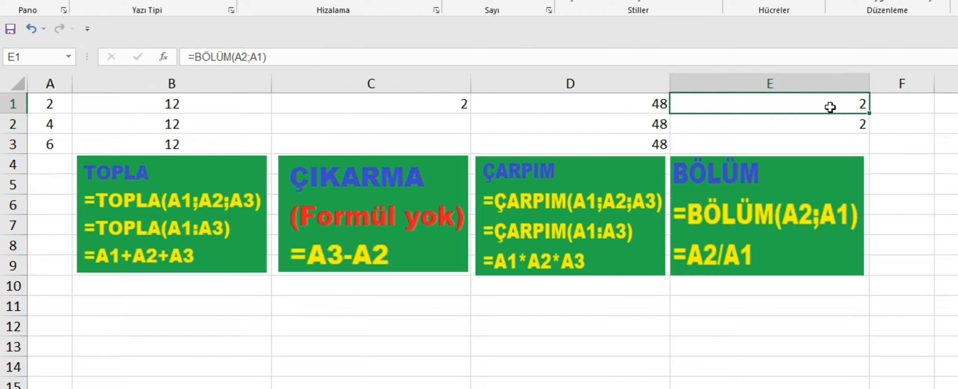
pyautogui.click(818, 124)
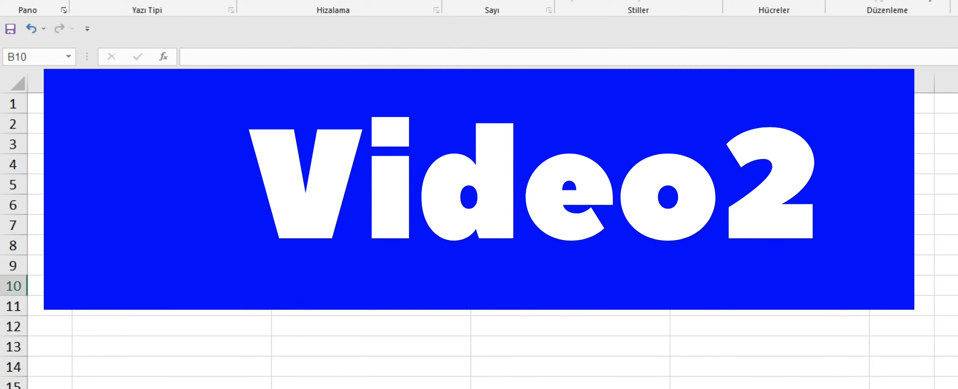
# - Enter the formula =TOPLA(A1;A2;A3) in cell B10, following the example in B1
pyautogui.click(171, 103)
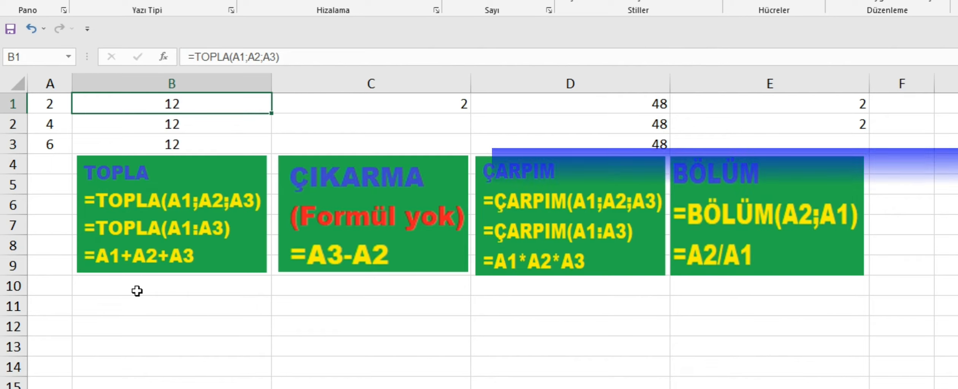
pyautogui.click(136, 291)
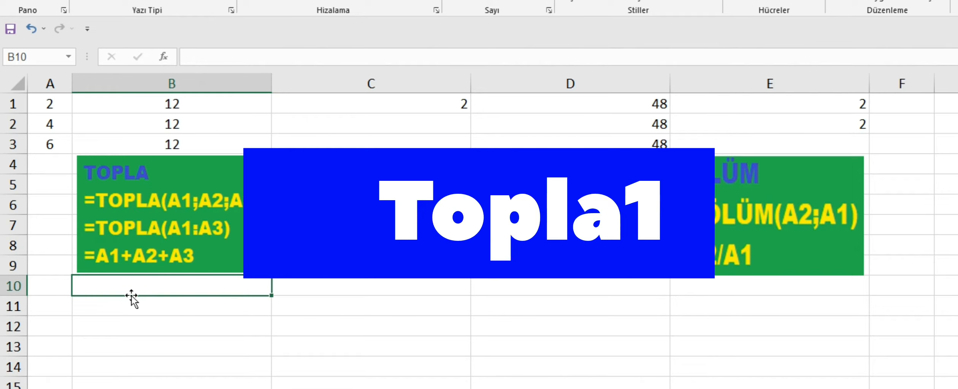
pyautogui.click(135, 103)
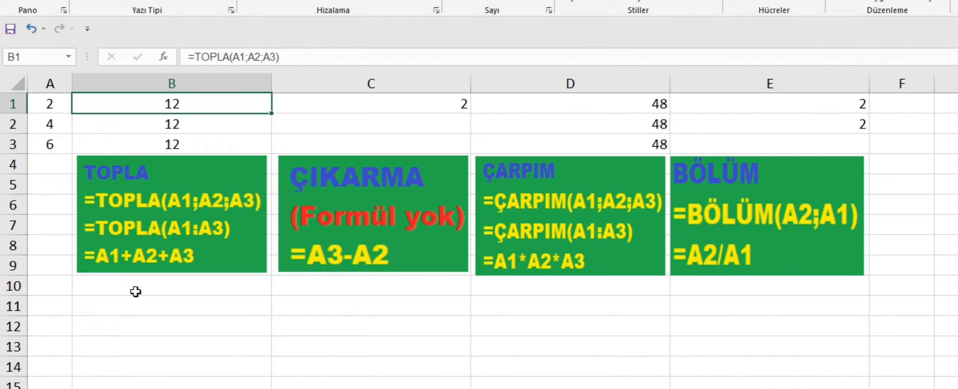
pyautogui.click(136, 292)
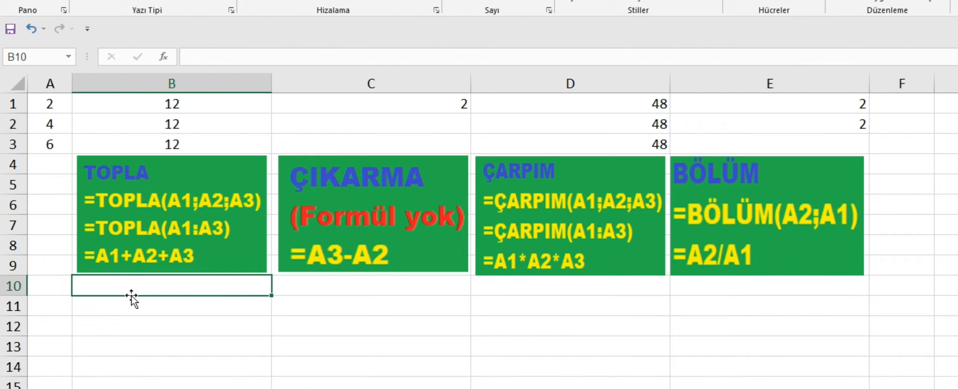
pyautogui.write('=topla')
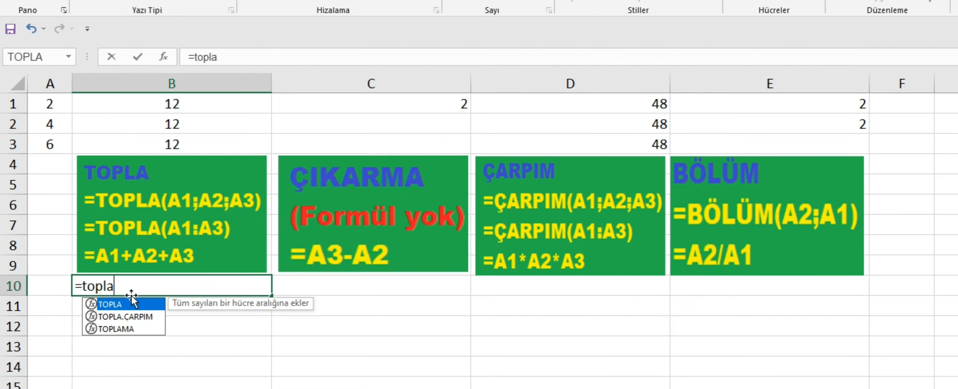
pyautogui.doubleClick(111, 303)
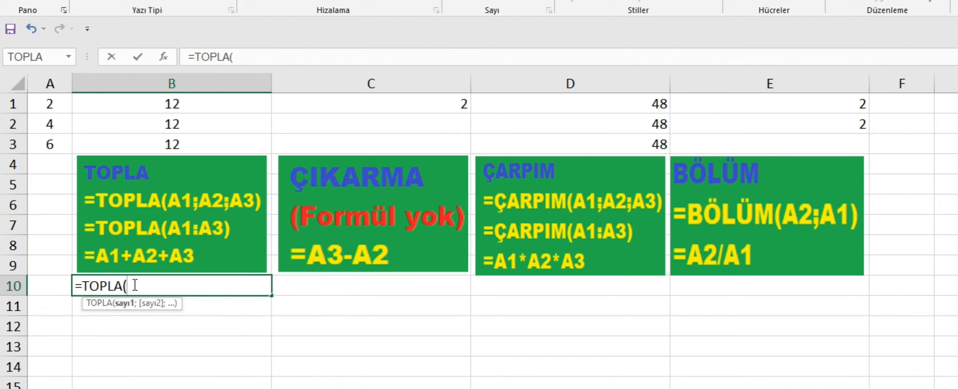
pyautogui.click(47, 107)
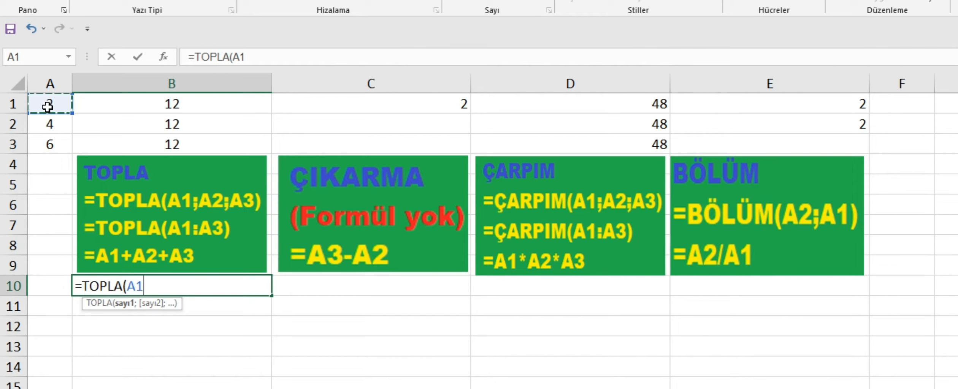
pyautogui.write(';')
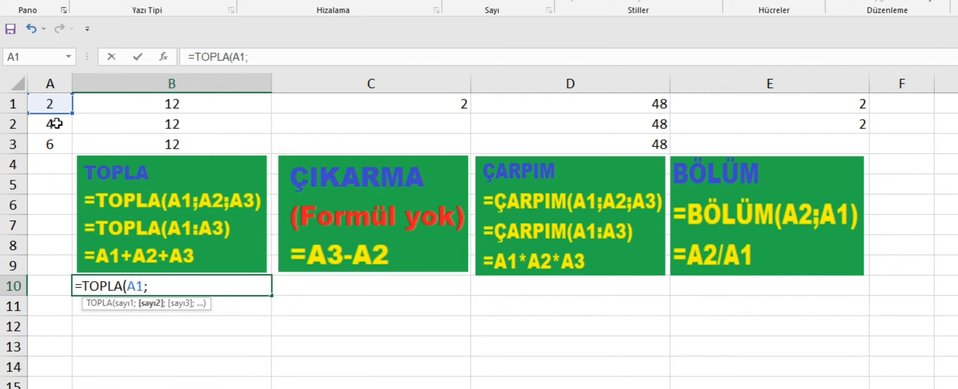
pyautogui.click(55, 123)
pyautogui.write(';')
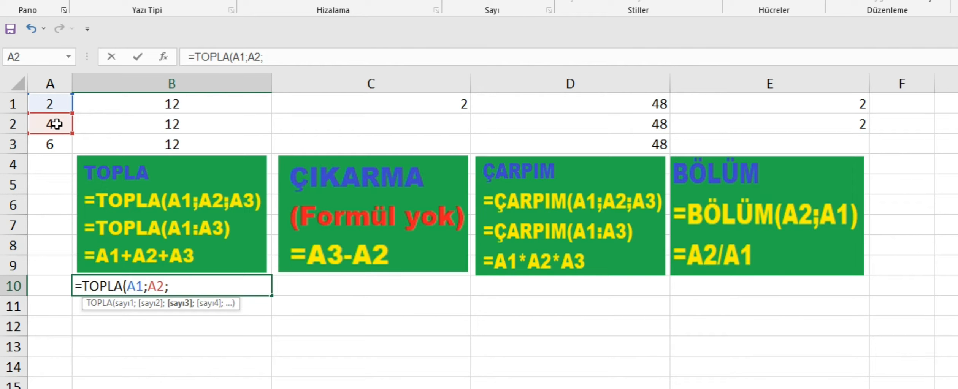
pyautogui.click(53, 147)
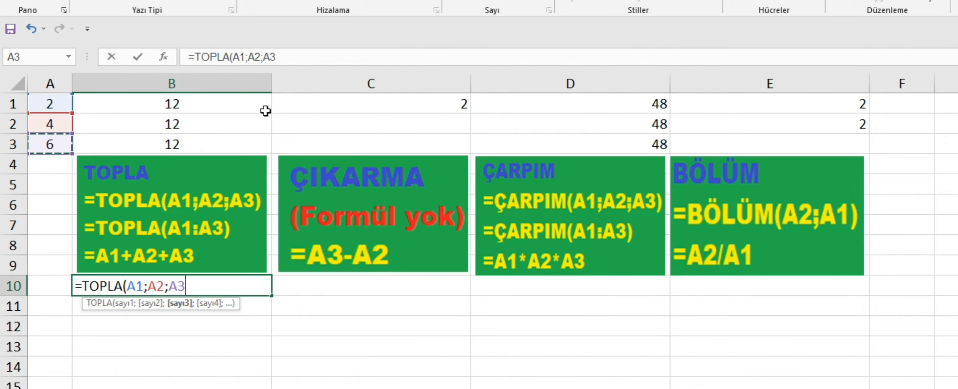
pyautogui.write(')')
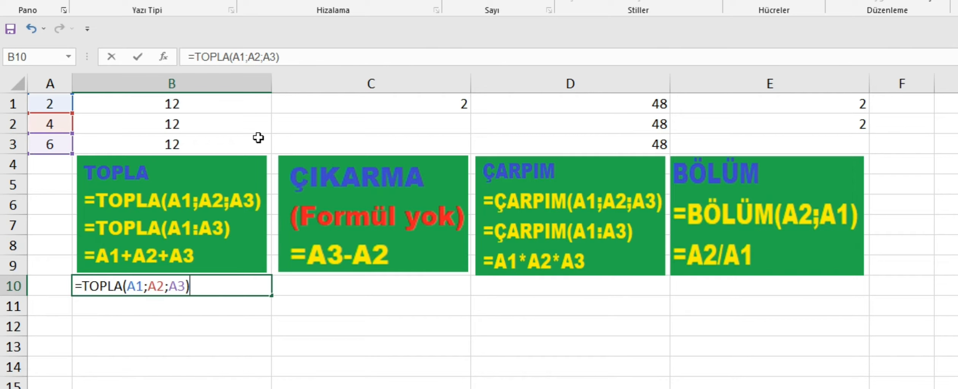
pyautogui.press('Return')
# - Enter the formula =TOPLA(A1:A3) in cell B11, following the range-based example in B2
pyautogui.click(169, 124)
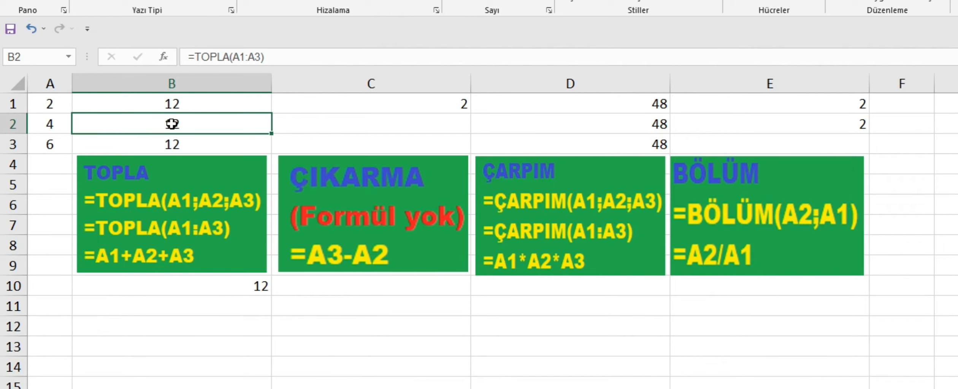
pyautogui.click(226, 309)
pyautogui.write('=')
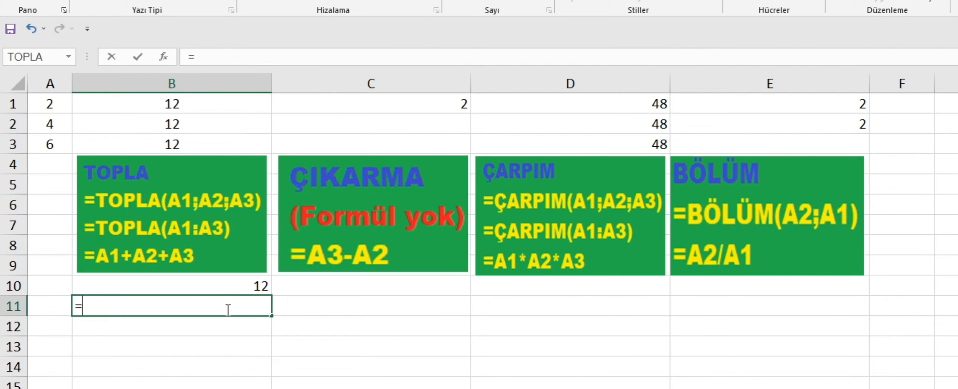
pyautogui.write('topla')
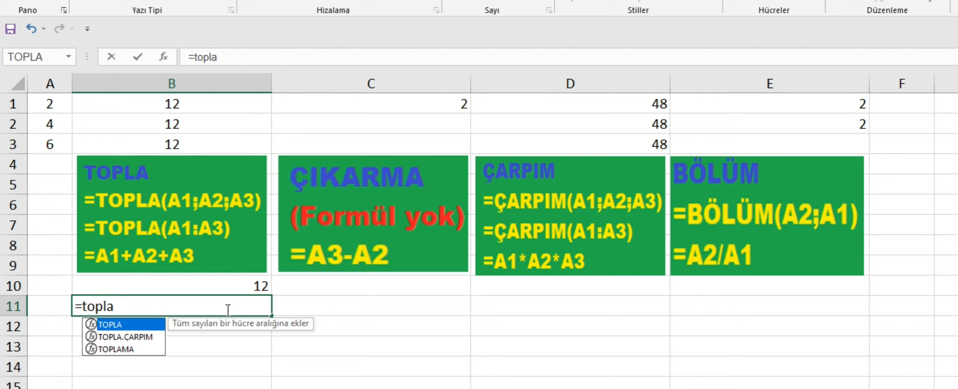
pyautogui.doubleClick(115, 324)
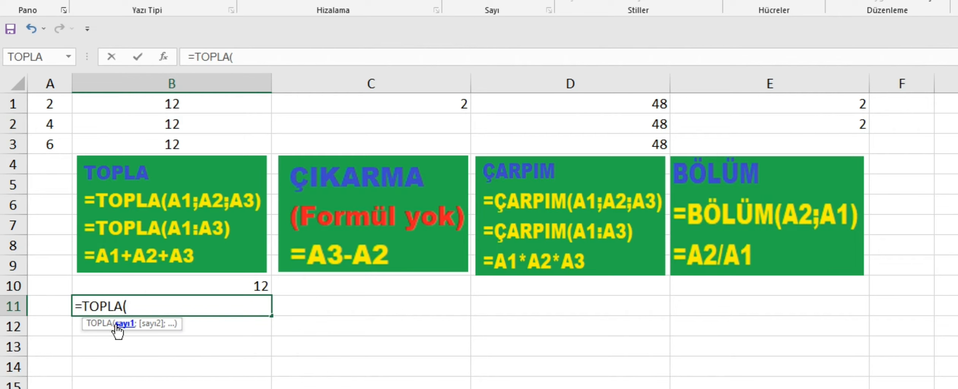
pyautogui.click(52, 105)
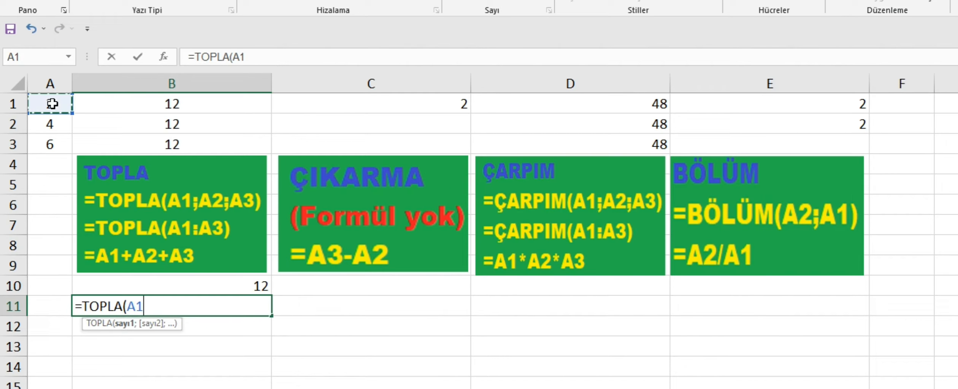
pyautogui.moveTo(71, 114); pyautogui.dragTo(70, 154)
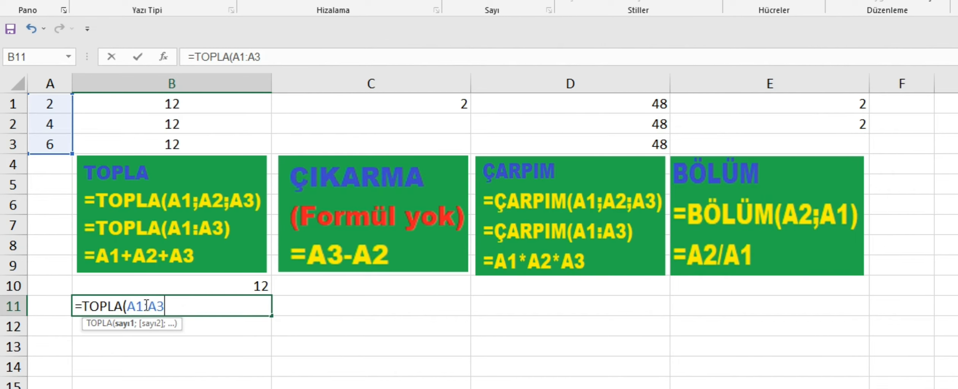
pyautogui.write(')')
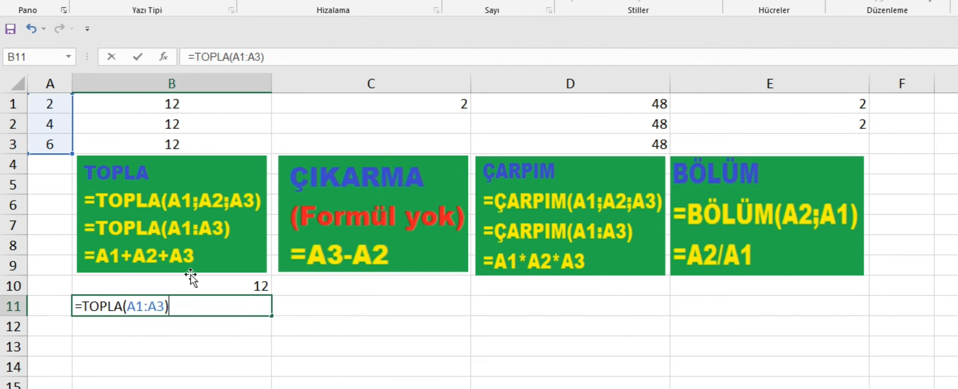
pyautogui.press('Return')
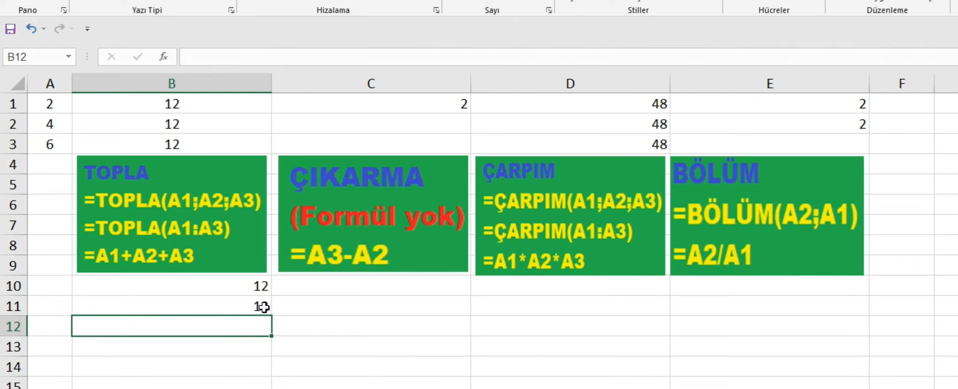
# - Enter the formula =A1+A2+A3 in cell B12, following the plus-sign example in B3
pyautogui.click(181, 157)
pyautogui.click(179, 144)
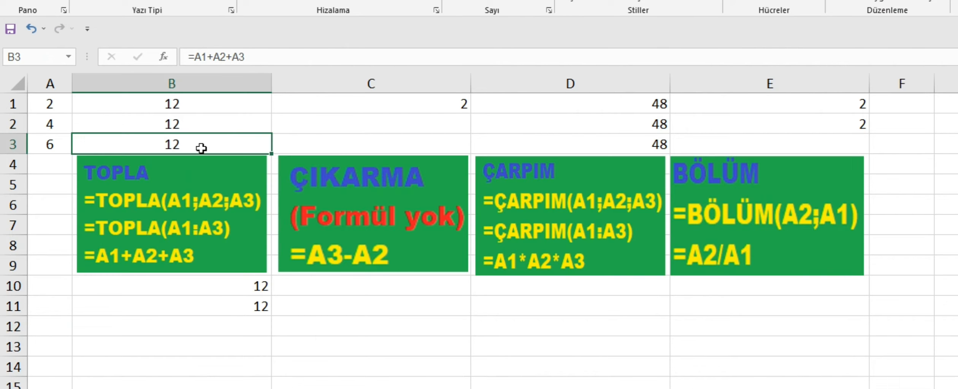
pyautogui.click(203, 326)
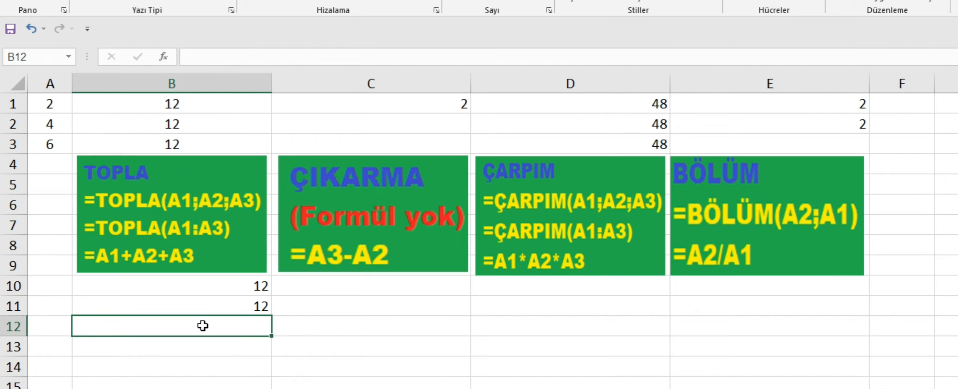
pyautogui.write('=')
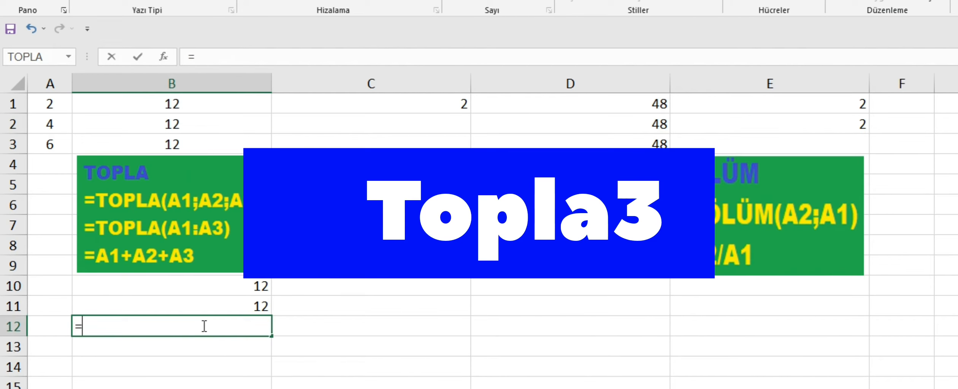
pyautogui.write('A1+')
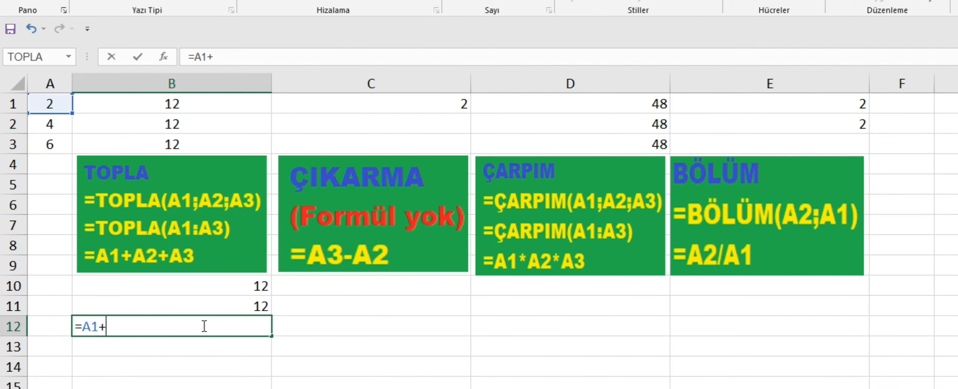
pyautogui.write('A2+A3')
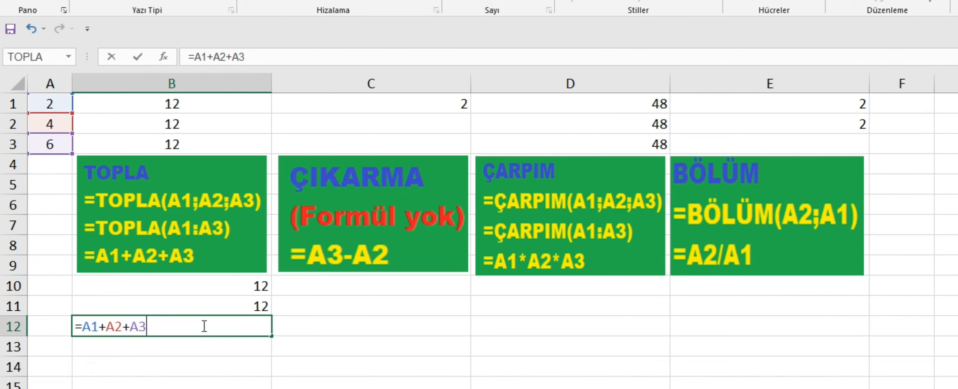
pyautogui.press('Return')
pyautogui.click(201, 326)
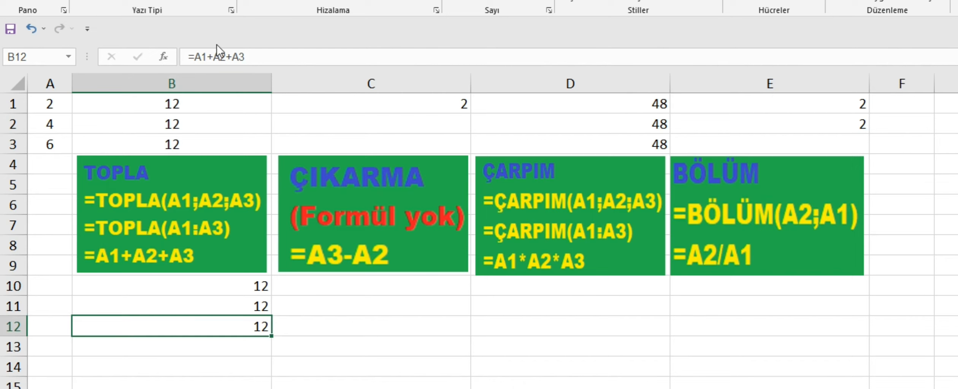
# - Enter the subtraction formula =A3-A2 in cell C10
pyautogui.click(343, 284)
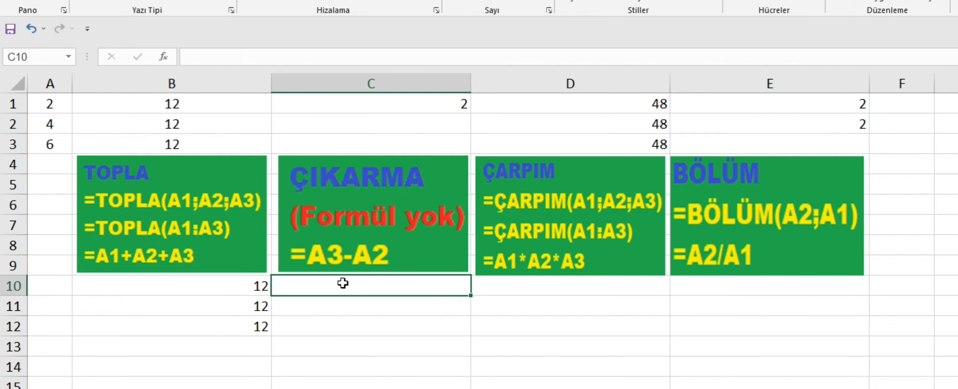
pyautogui.write('=')
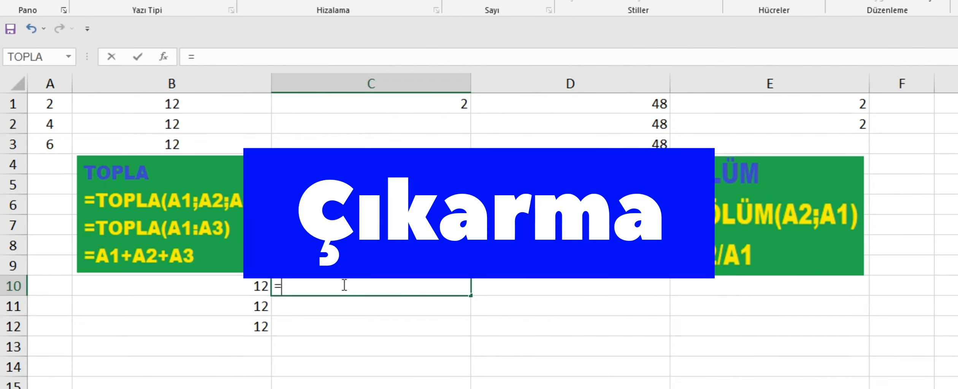
pyautogui.write('A3')
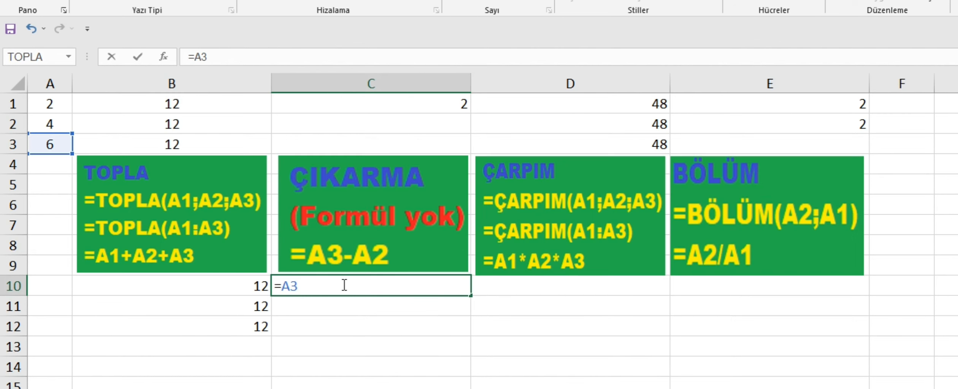
pyautogui.write('-A2')
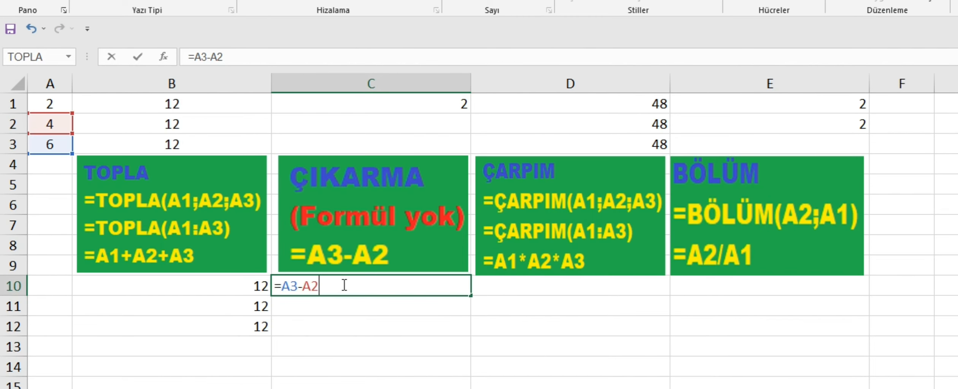
pyautogui.press('Return')
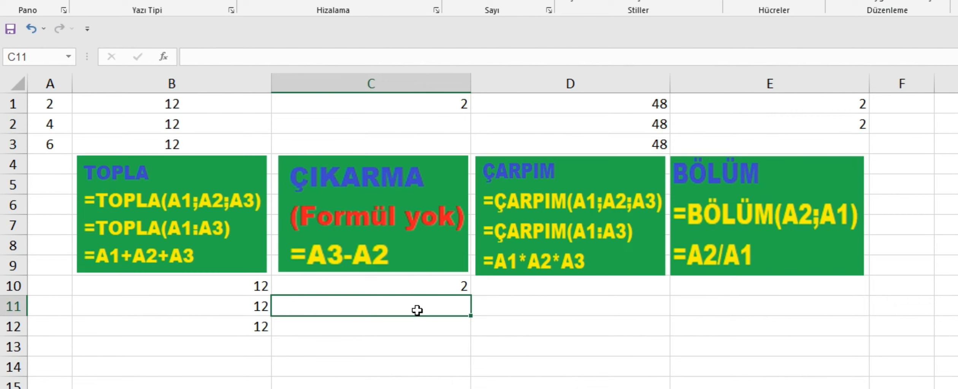
# - Enter the three-cell subtraction formula =A3-A2-A1 in cell C11
pyautogui.write('=A')
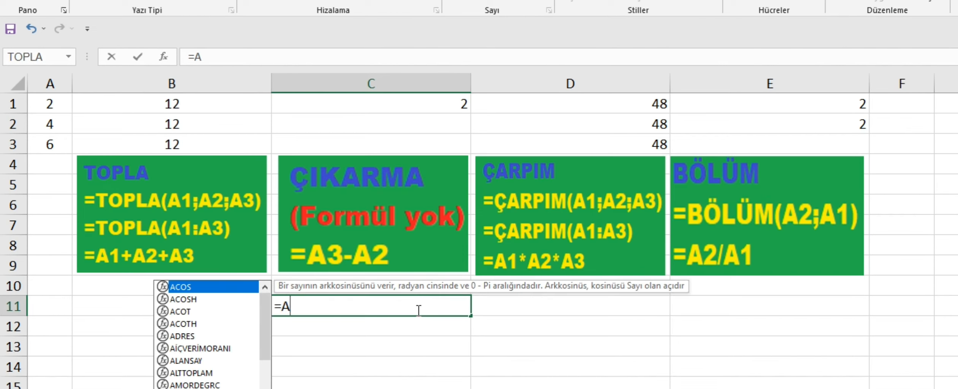
pyautogui.write('3')
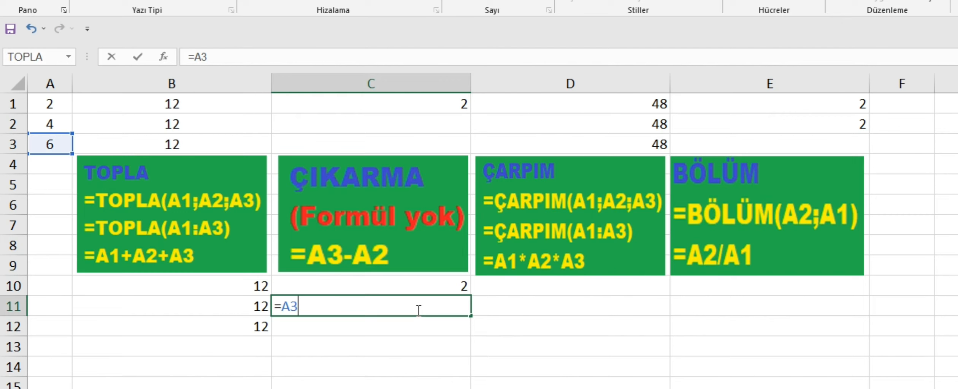
pyautogui.write('-A2-A1')
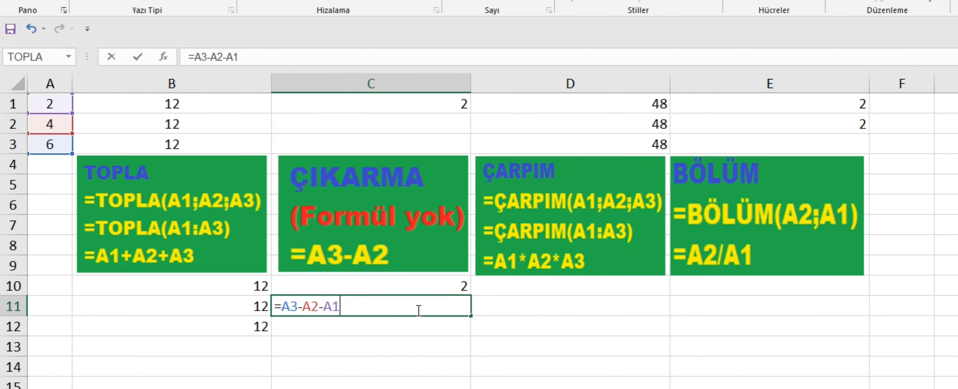
pyautogui.press('Return')
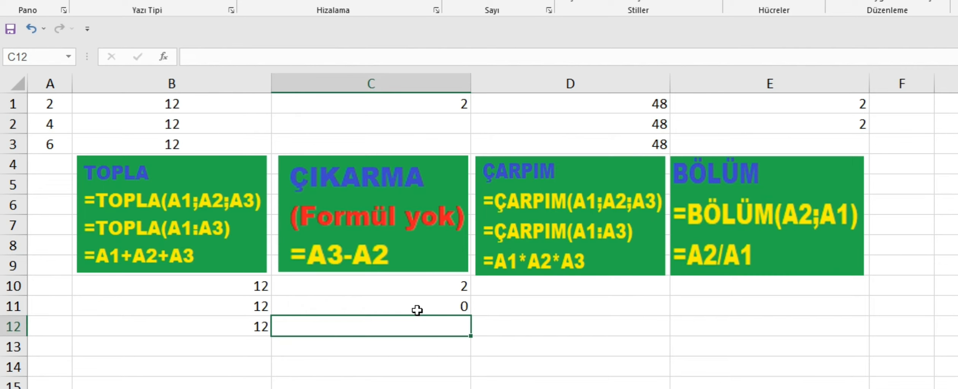
# - Enter the formula =ÇARPIM(A1;A2;A3) in cell D10, following the multiplication example in D1
pyautogui.click(623, 110)
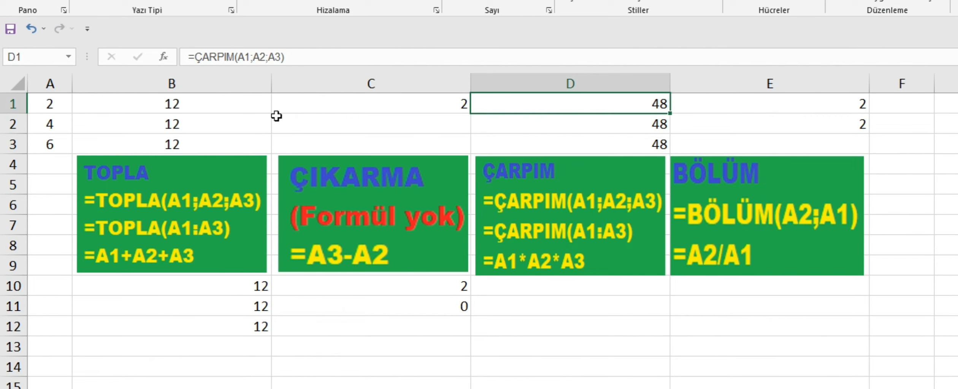
pyautogui.click(604, 288)
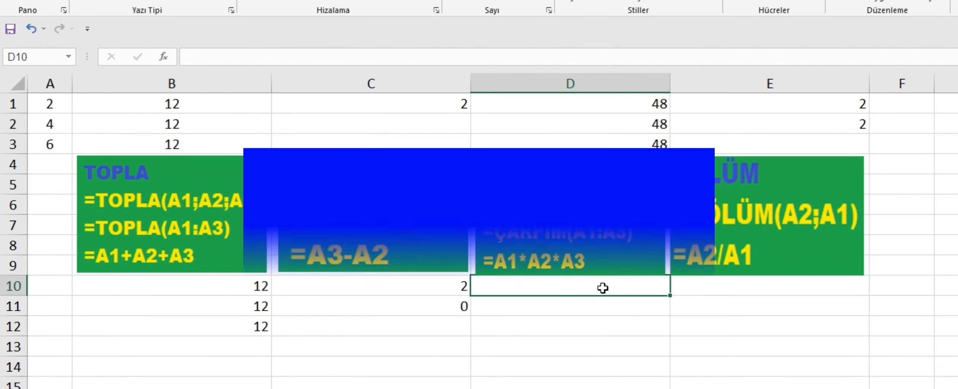
pyautogui.write('=')
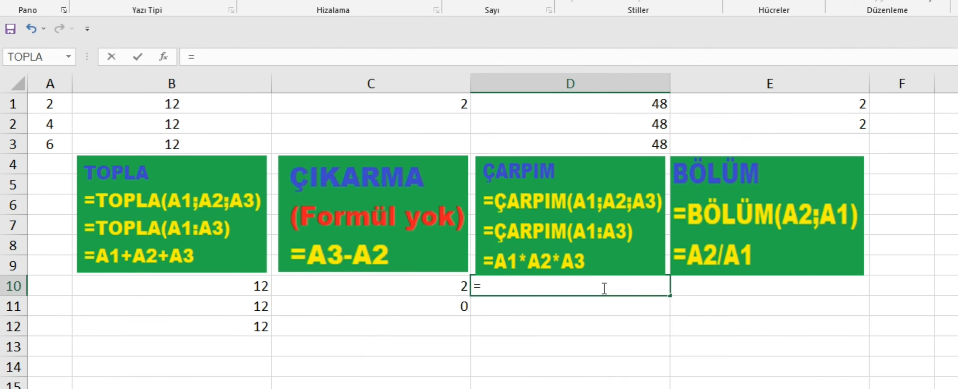
pyautogui.write('ÇARPIM')
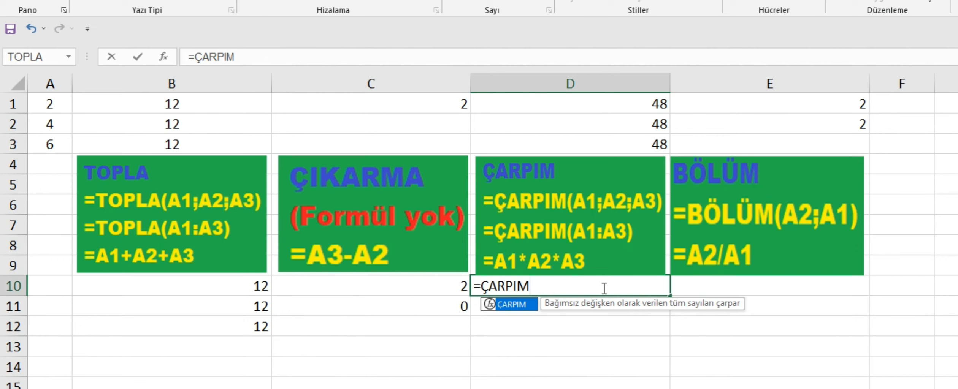
pyautogui.doubleClick(507, 305)
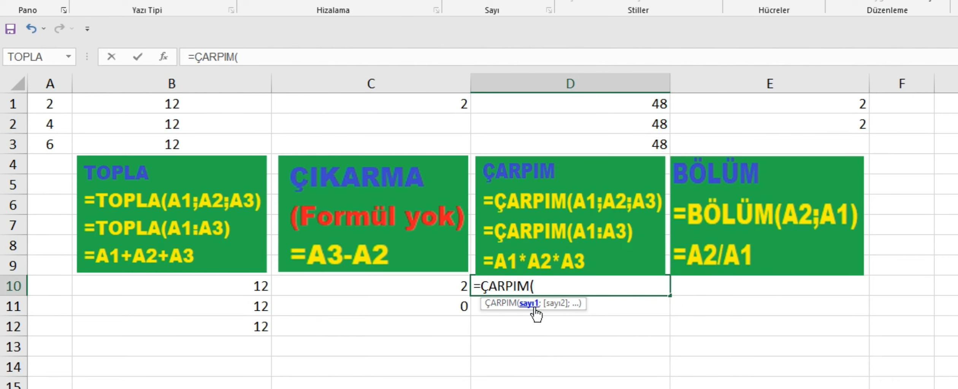
pyautogui.click(50, 106)
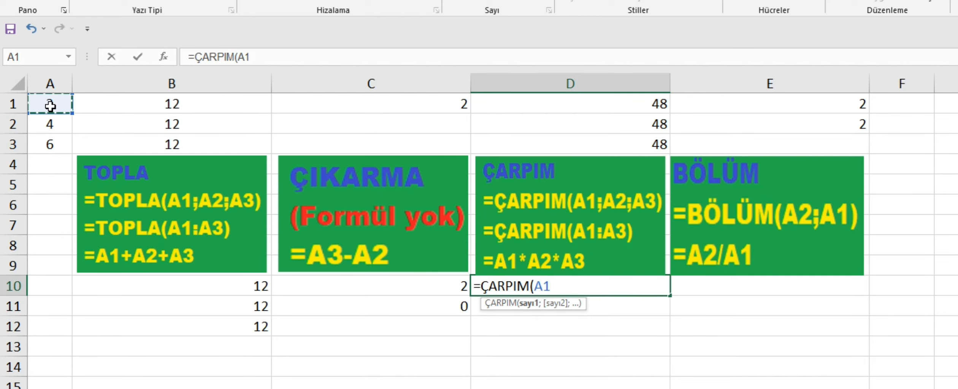
pyautogui.write(';')
pyautogui.click(51, 123)
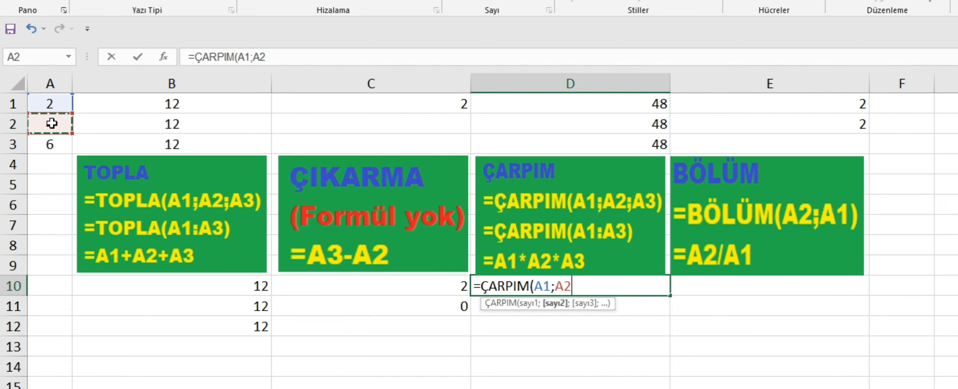
pyautogui.write(';')
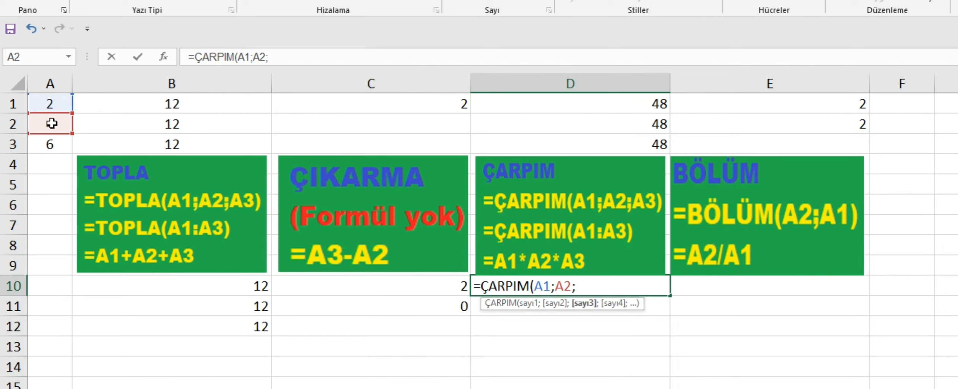
pyautogui.click(49, 146)
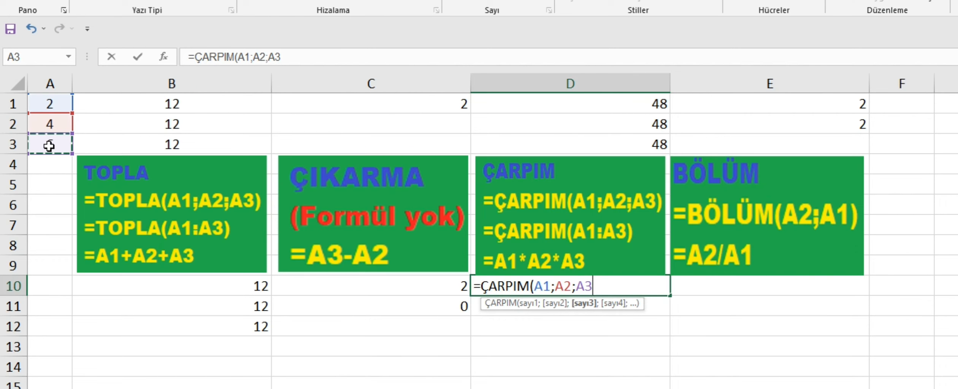
pyautogui.write(')')
pyautogui.press('Return')
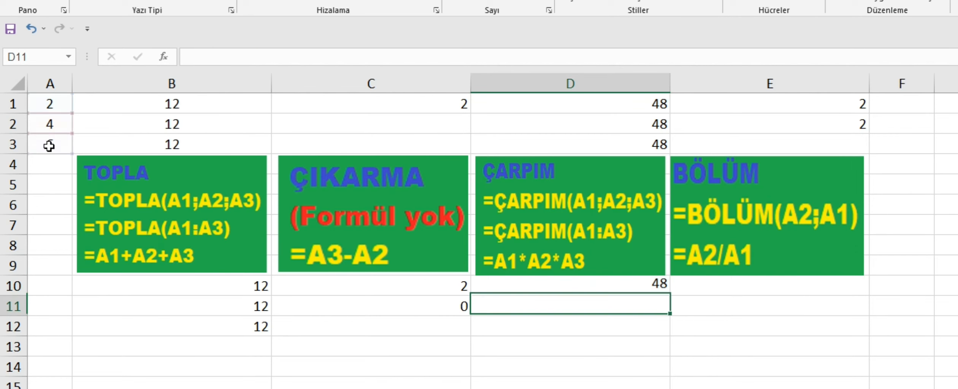
# - Enter the range formula =ÇARPIM(A1:A3) in cell D11, following the multiplication example in D2
pyautogui.click(558, 128)
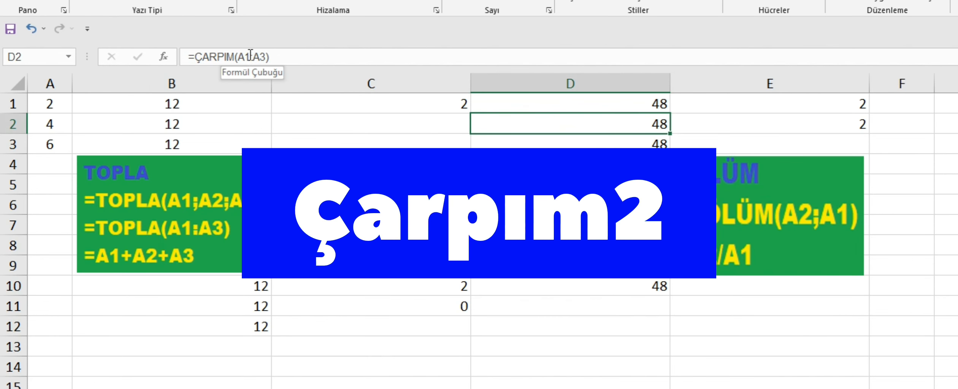
pyautogui.click(633, 303)
pyautogui.write('=')
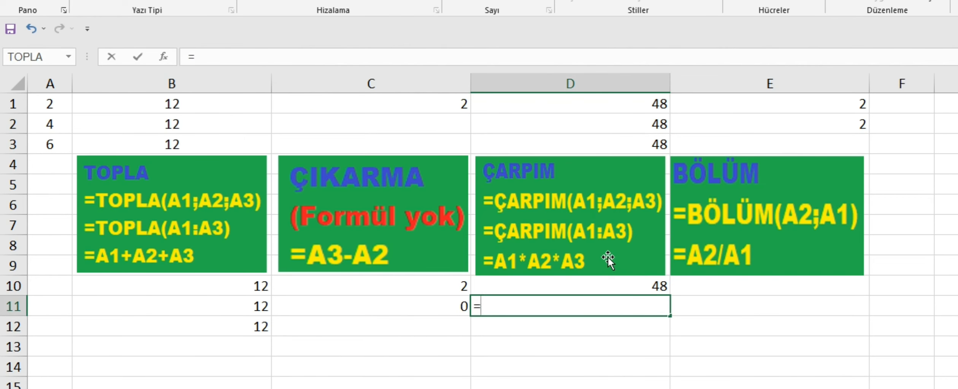
pyautogui.write('ÇARPIM')
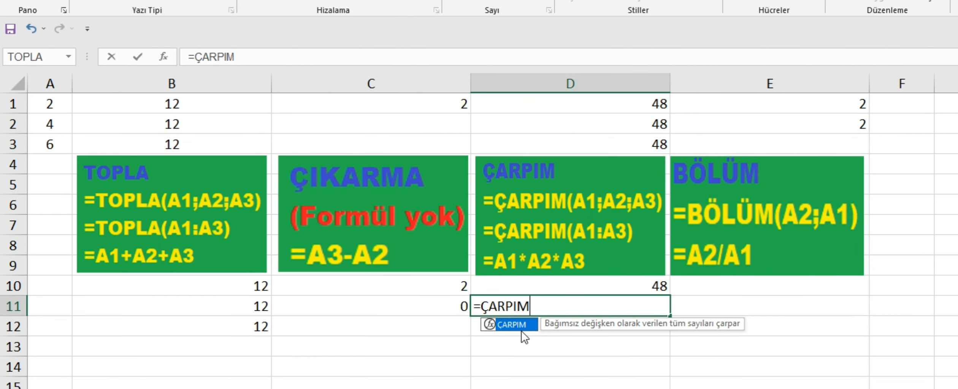
pyautogui.doubleClick(516, 324)
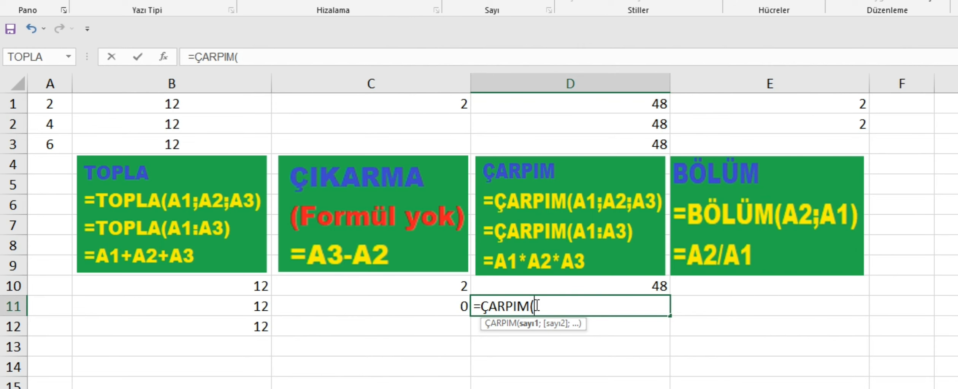
pyautogui.click(42, 105)
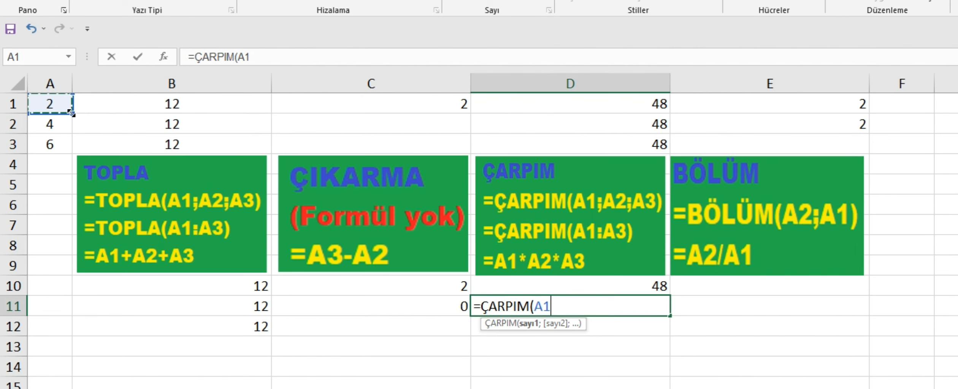
pyautogui.moveTo(70, 113); pyautogui.dragTo(64, 154)
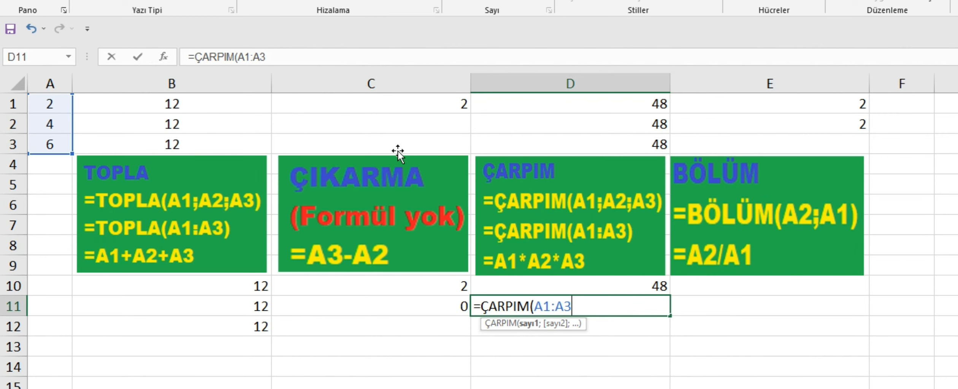
pyautogui.write(')')
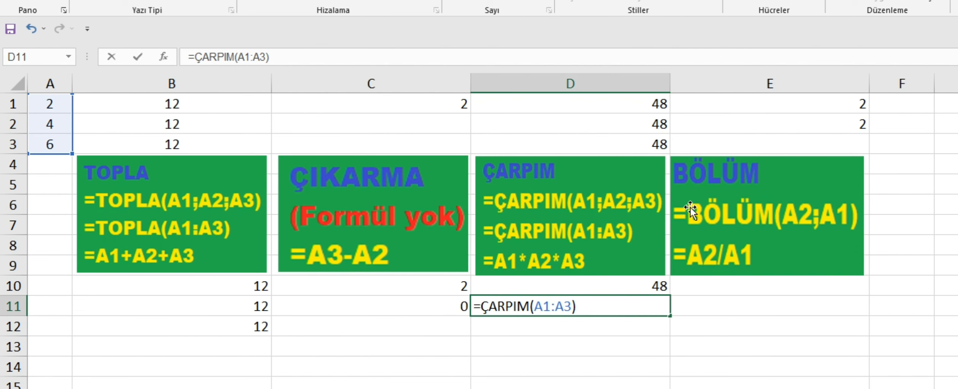
pyautogui.press('Return')
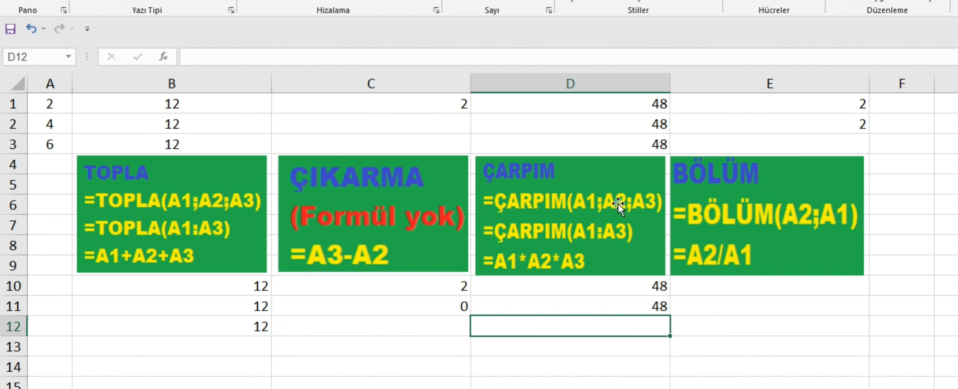
# - Enter the formula =A1*A2*A3 in cell D12, following the asterisk multiplication example in D3
pyautogui.click(623, 148)
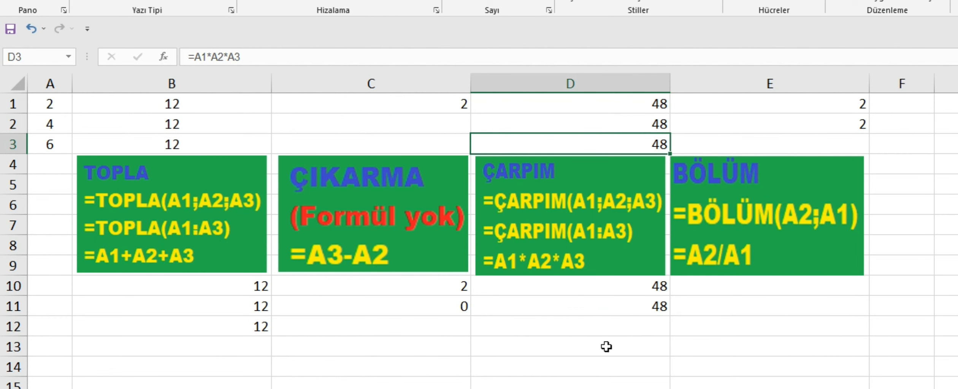
pyautogui.click(613, 331)
pyautogui.write('=')
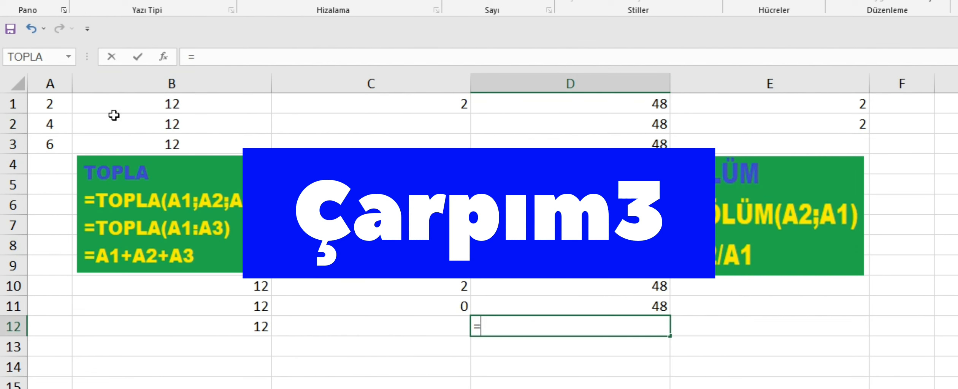
pyautogui.click(63, 103)
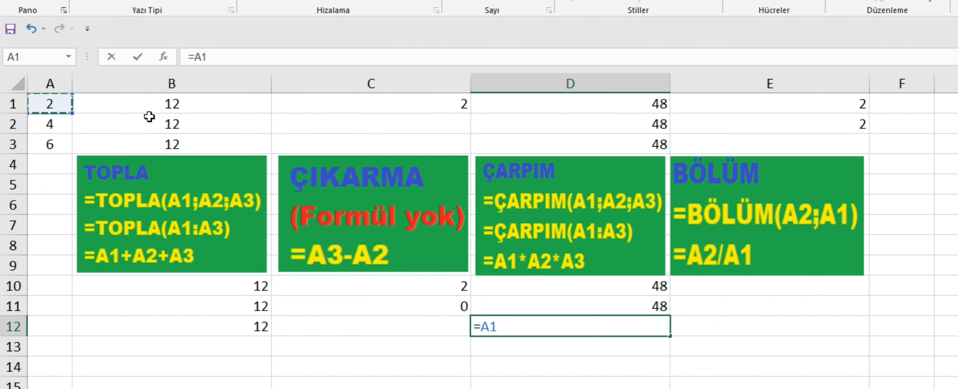
pyautogui.write('*')
pyautogui.click(53, 125)
pyautogui.write('*')
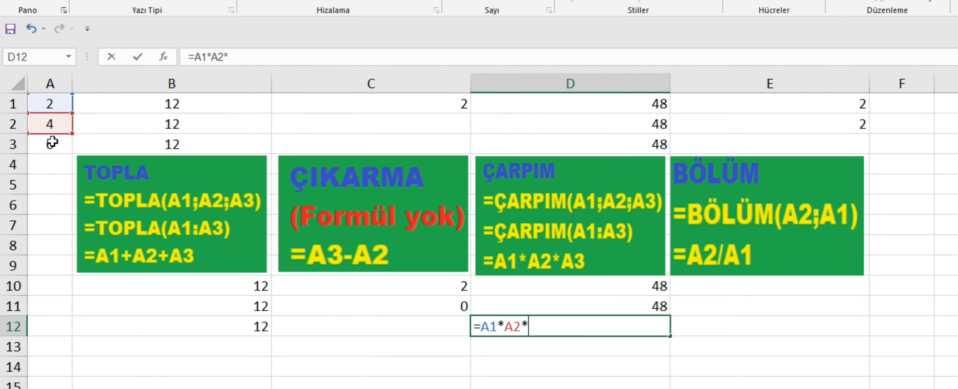
pyautogui.click(52, 145)
pyautogui.write('*')
pyautogui.press('BackSpace')
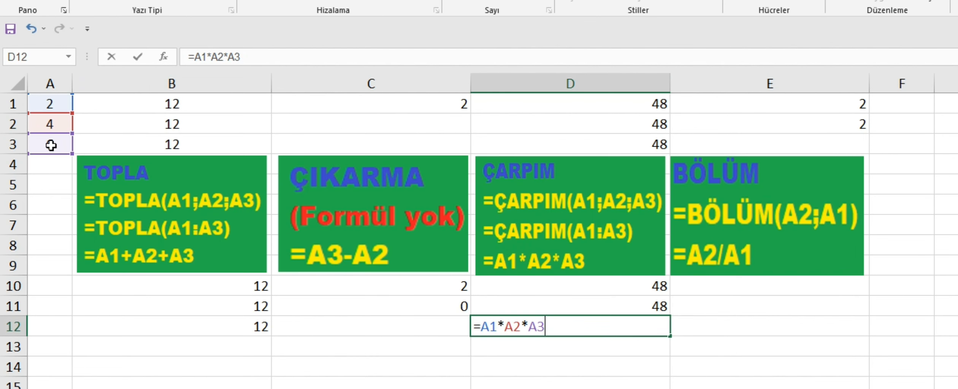
pyautogui.press('Return')
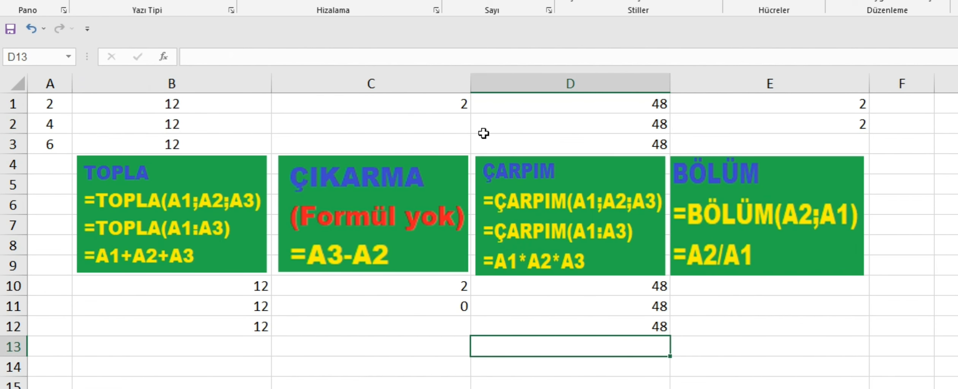
# - Enter the division formula =BÖLÜM(A3;A1) in cell E10, modelled on the BÖLÜM example in E1
pyautogui.click(759, 104)
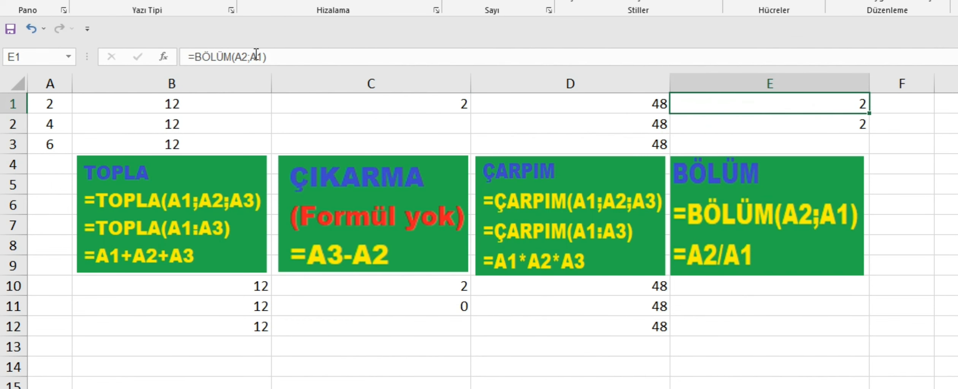
pyautogui.click(712, 282)
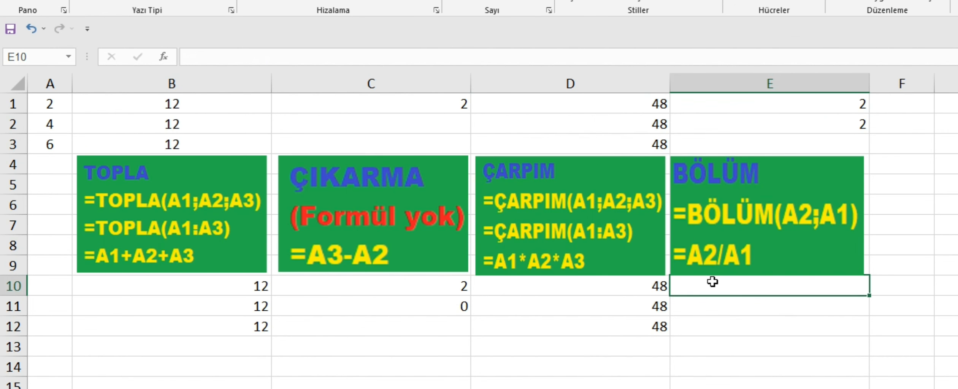
pyautogui.write('=BÖLÜM')
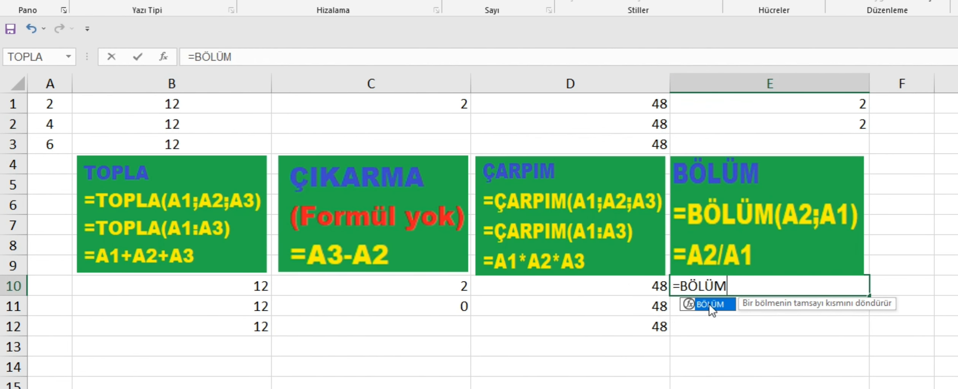
pyautogui.doubleClick(709, 303)
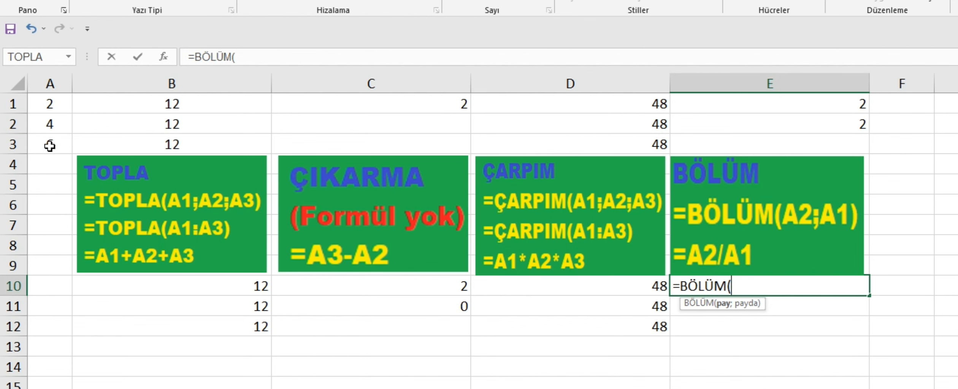
pyautogui.click(52, 127)
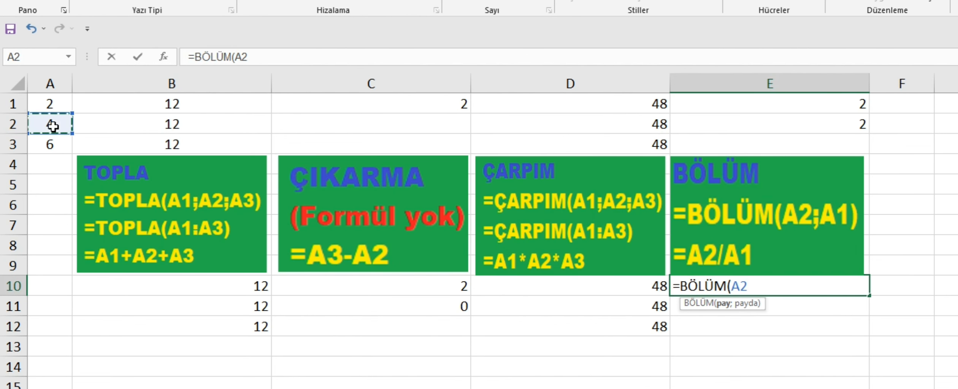
pyautogui.write(';')
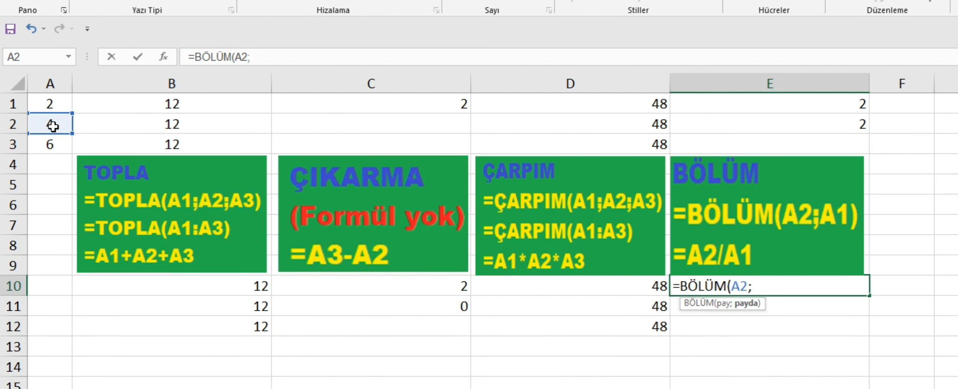
pyautogui.press('BackSpace')
pyautogui.press('BackSpace')
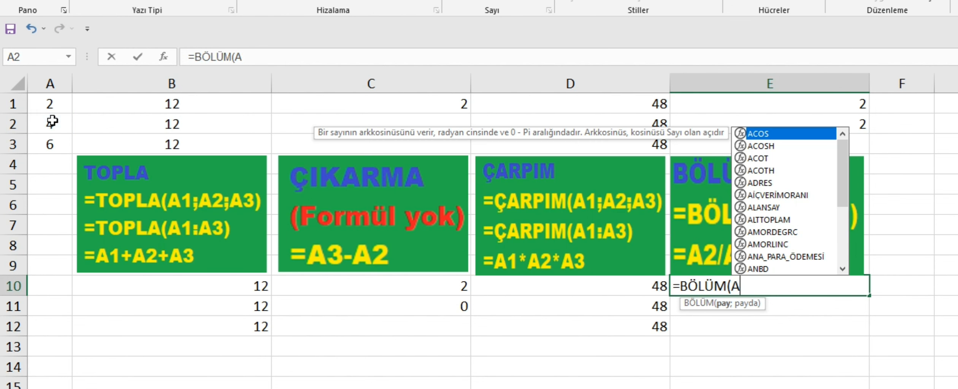
pyautogui.write('3;')
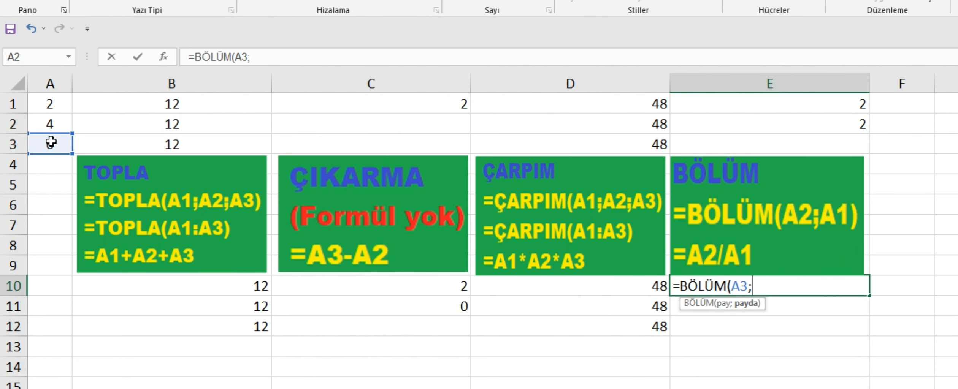
pyautogui.click(53, 109)
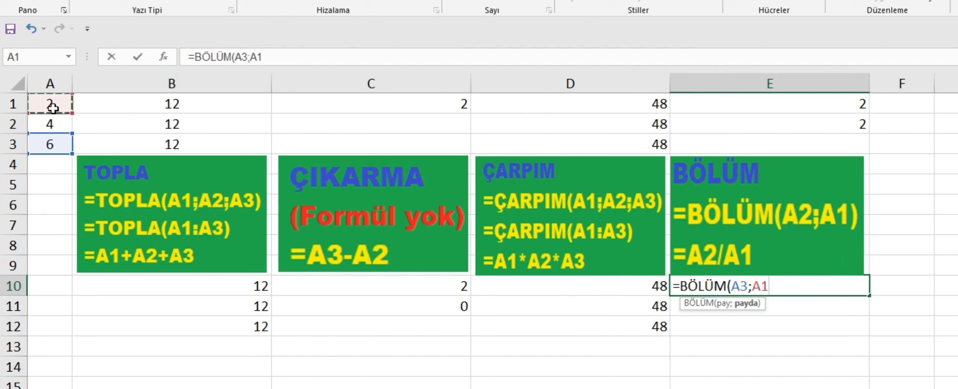
pyautogui.write(')')
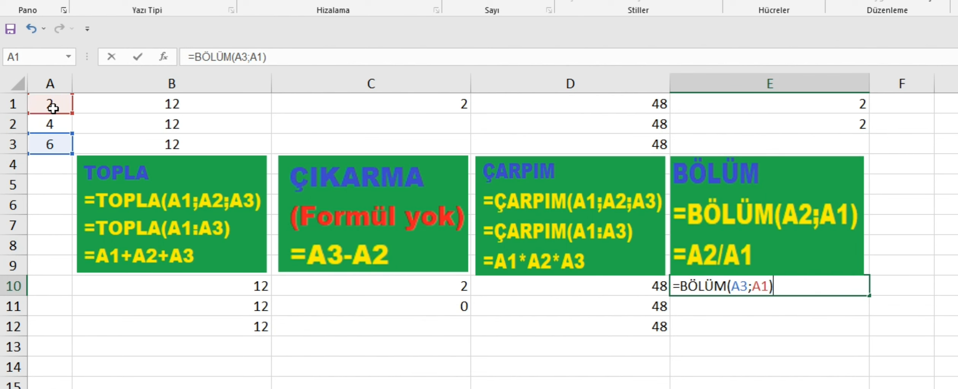
pyautogui.press('Return')
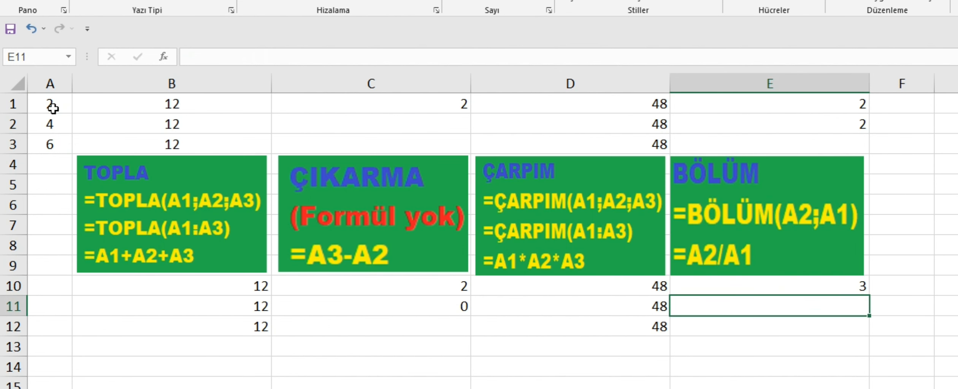
# - Review the division formulas in E1, E2 and E10, and select the empty cell E11
pyautogui.click(829, 106)
pyautogui.click(834, 129)
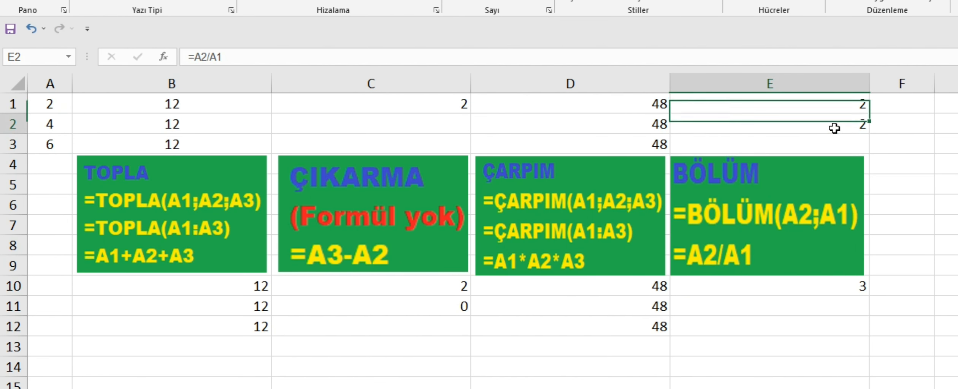
pyautogui.click(818, 287)
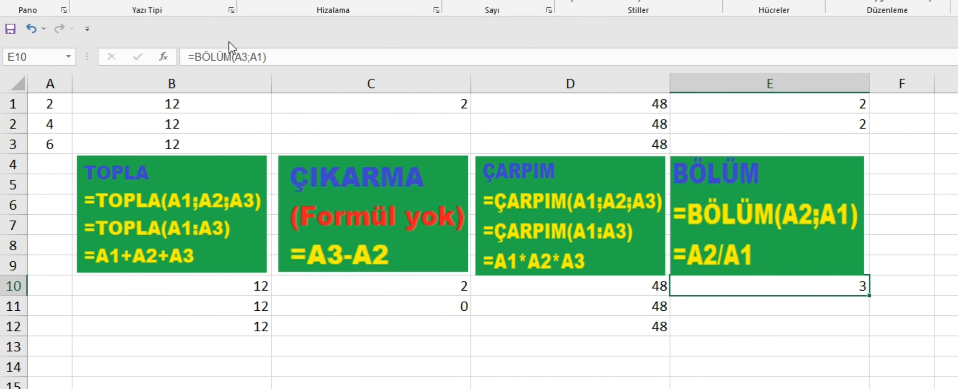
pyautogui.click(808, 307)
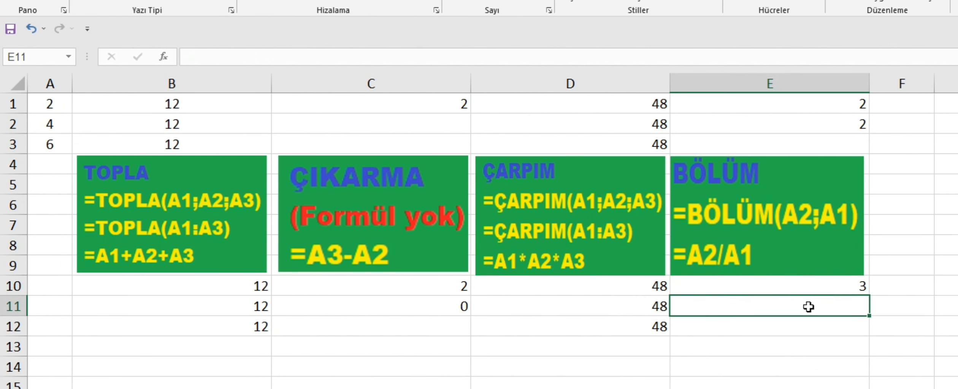